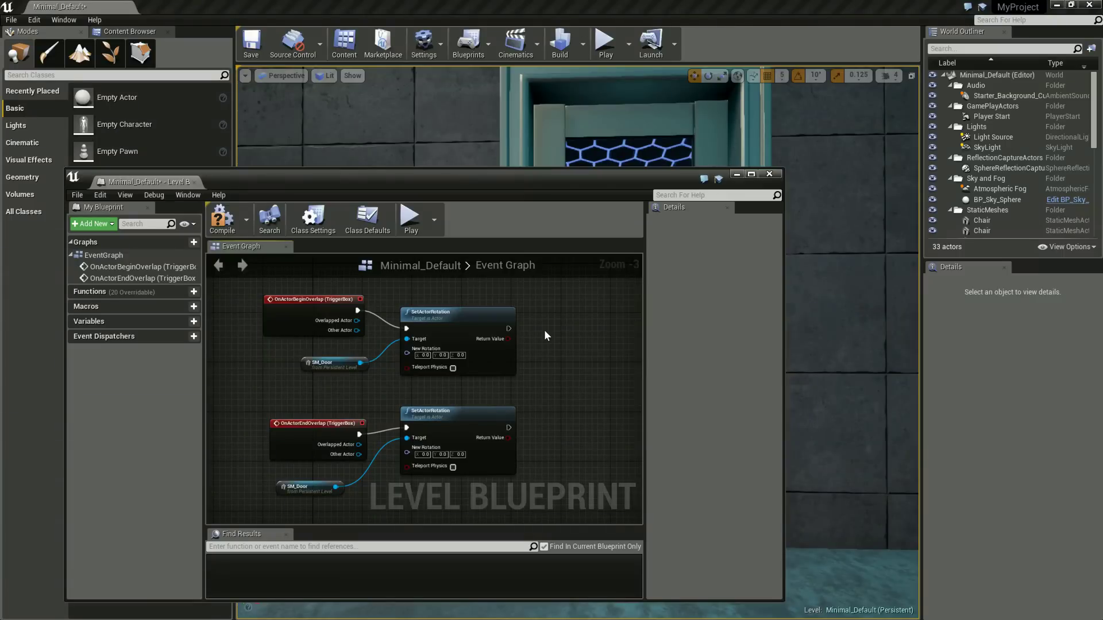
Step: Inspect the house and Player Start in the level, then bring the Blueprint editor back
mouse_move(807, 314)
right_down()
mouse_move(793, 255)
mouse_move(821, 334)
mouse_move(643, 222)
right_up()
drag(620, 175, 340, 281)
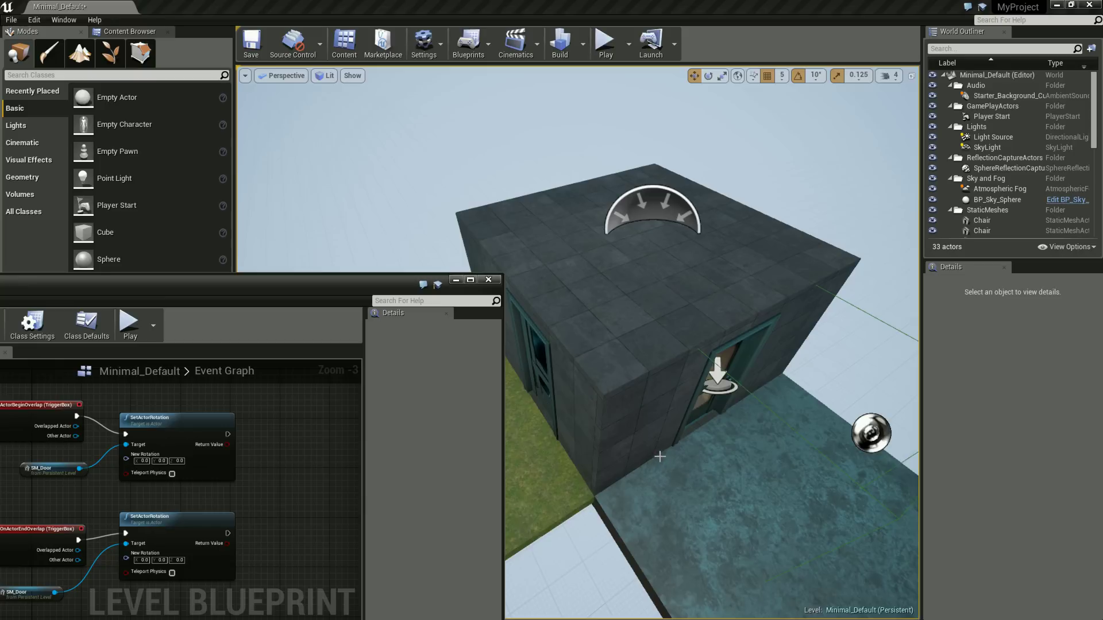
mouse_move(653, 434)
mouse_down()
mouse_move(690, 429)
mouse_move(673, 431)
mouse_up()
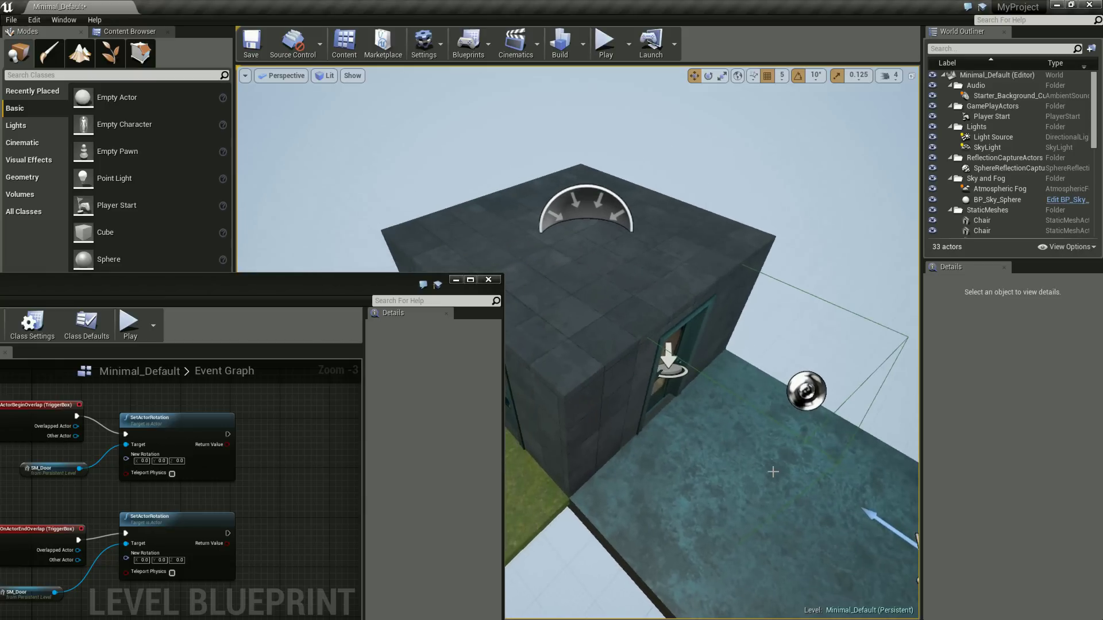
mouse_move(316, 288)
mouse_down()
mouse_move(411, 241)
mouse_move(494, 177)
mouse_move(469, 197)
mouse_up()
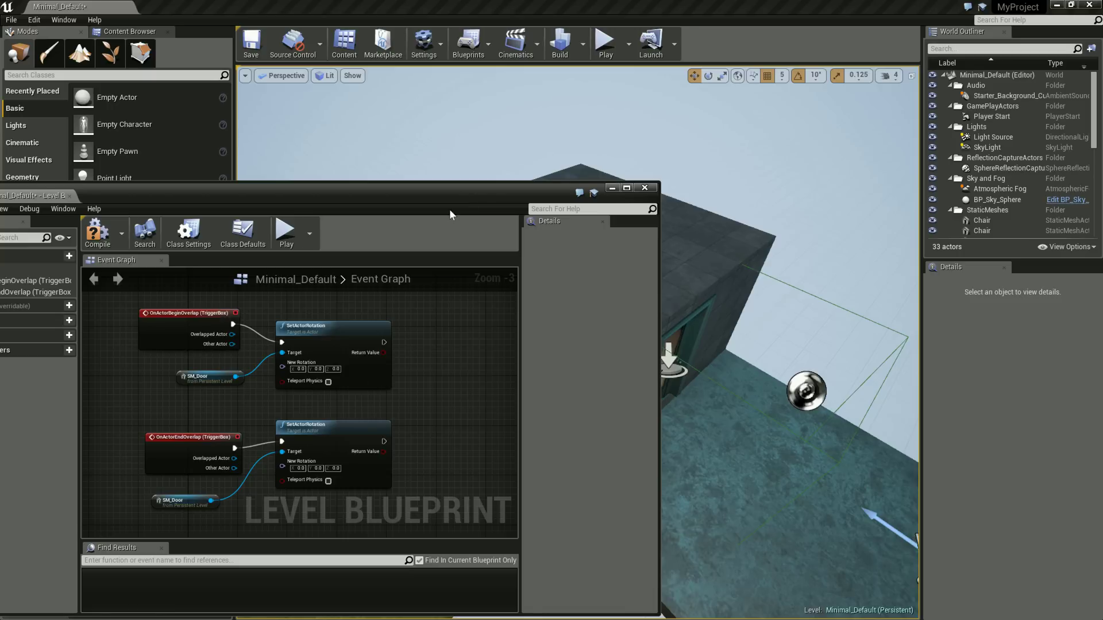
drag(476, 194, 431, 201)
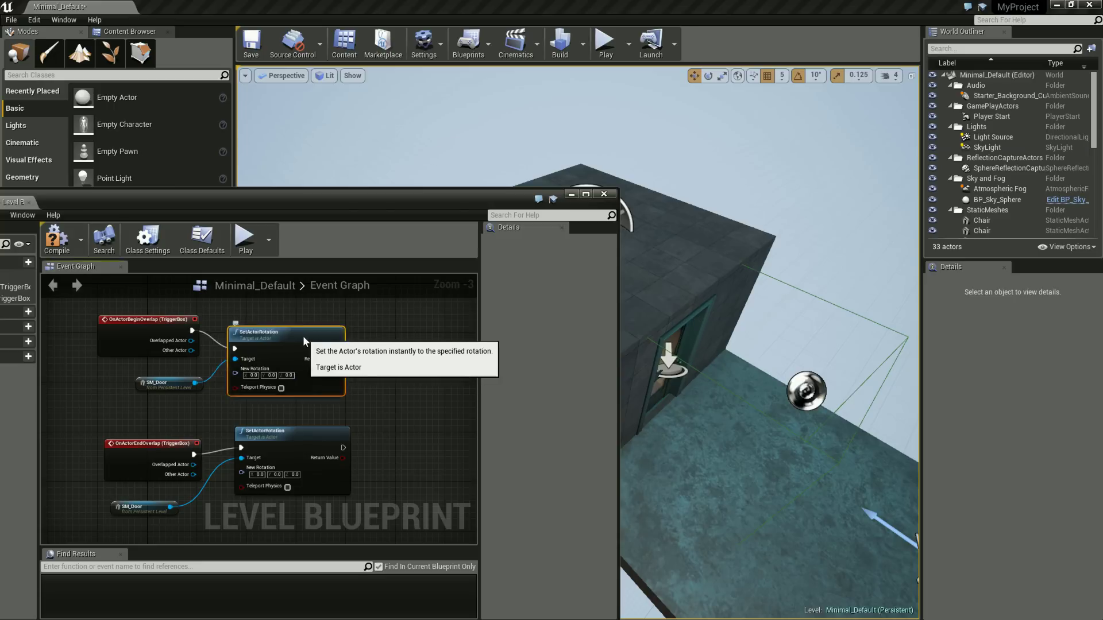
Step: Set the first SetActorRotation's yaw to 120 and move that node further right
drag(303, 377, 296, 371)
click(290, 369)
text(120)
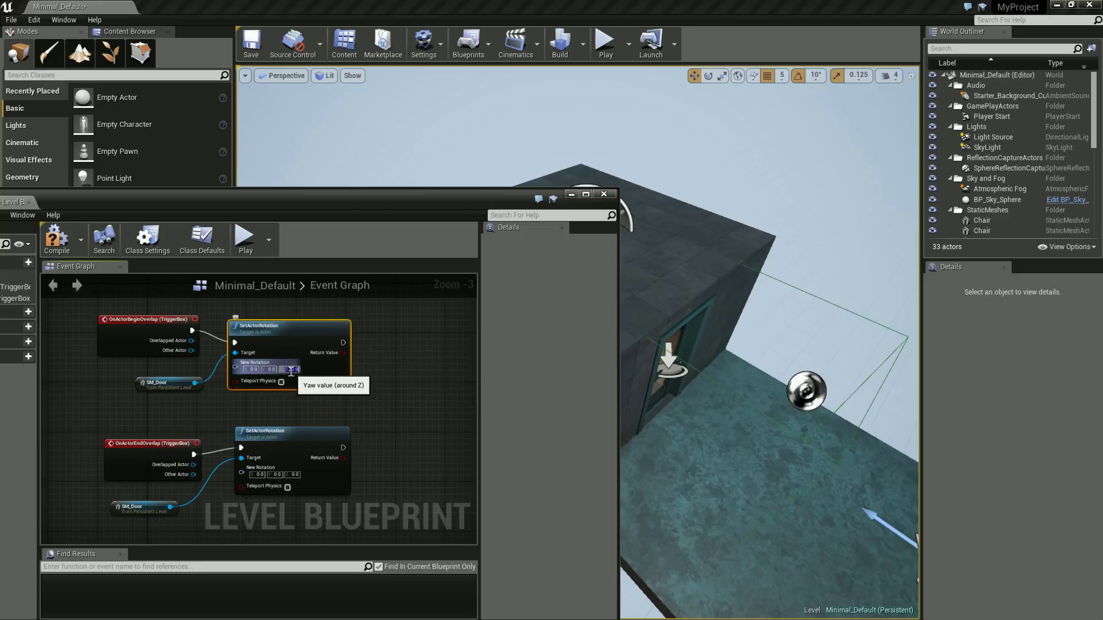
click(427, 385)
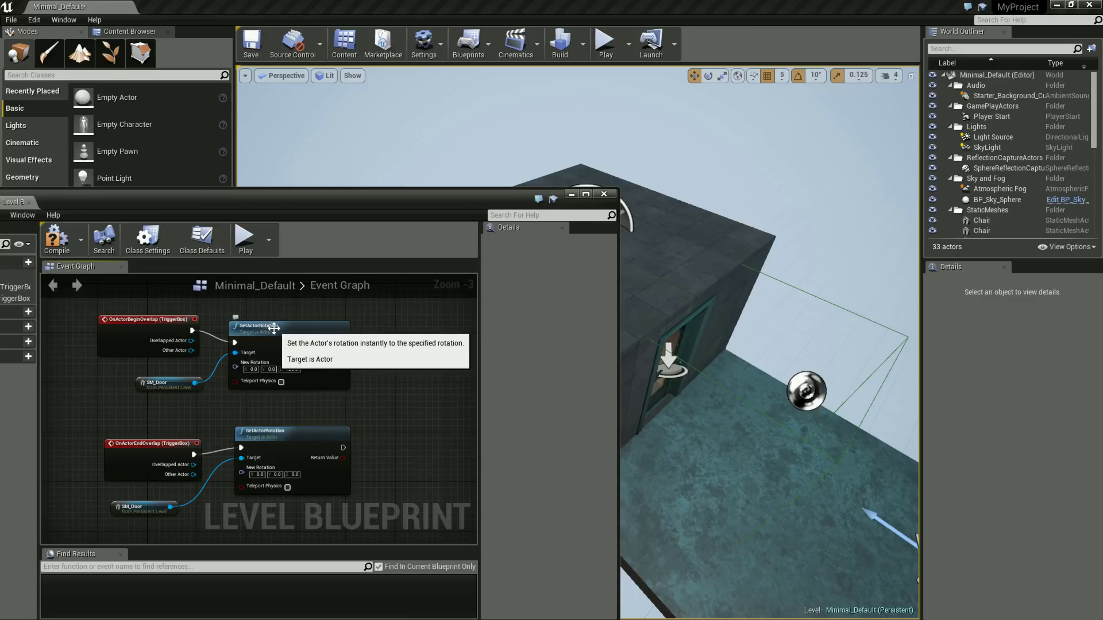
drag(268, 328, 378, 333)
right_click(346, 349)
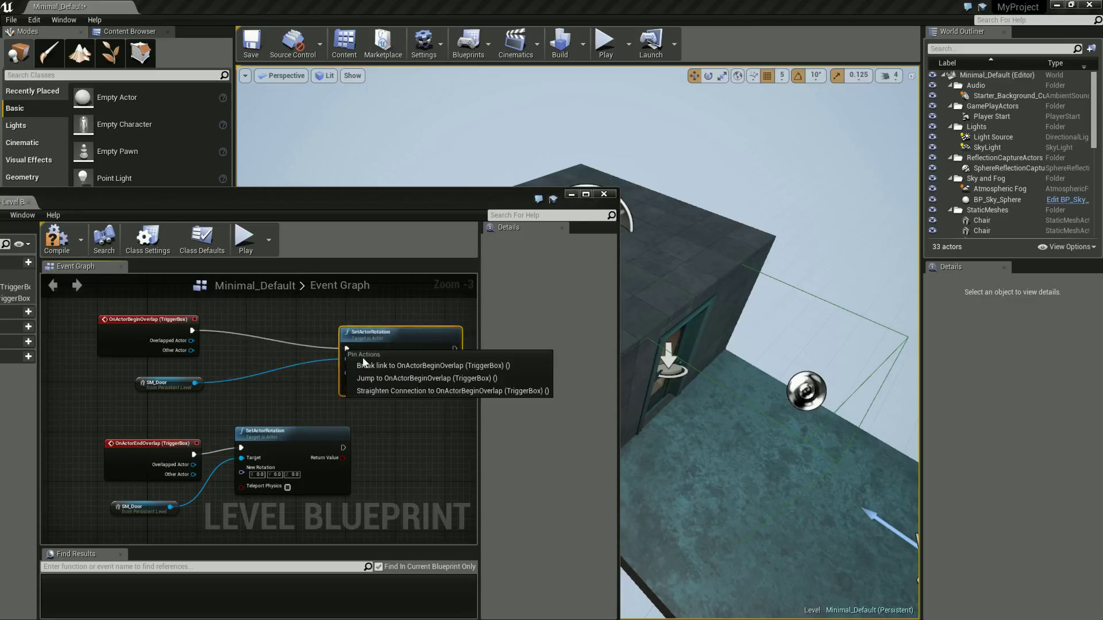
Step: Break OnActorBeginOverlap's link to SetActorRotation and add a new Timeline_0 node
click(370, 366)
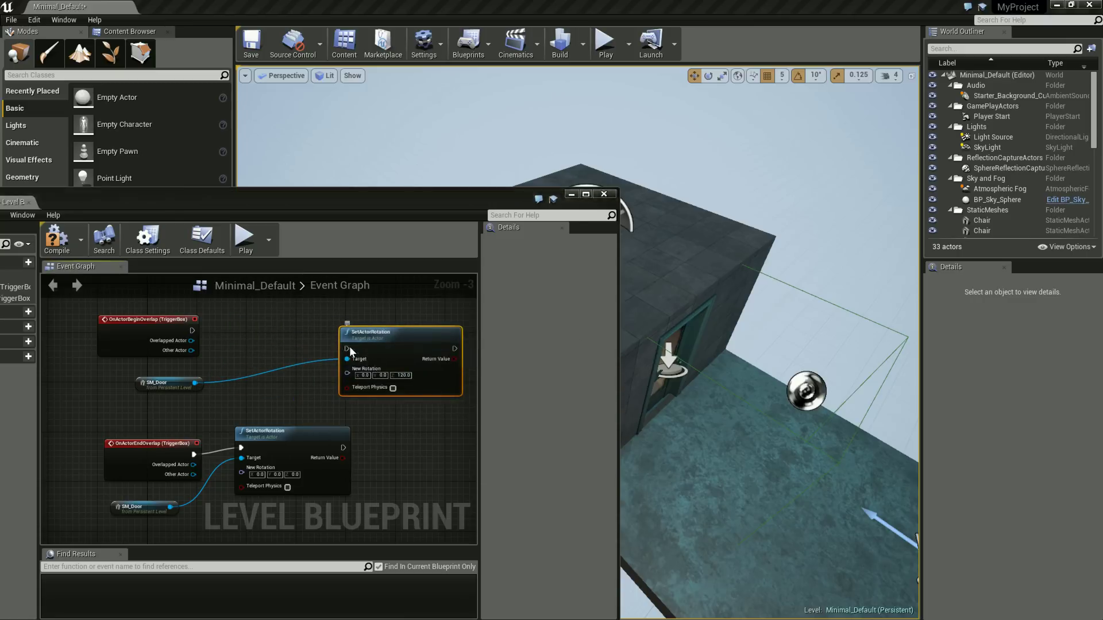
click(300, 347)
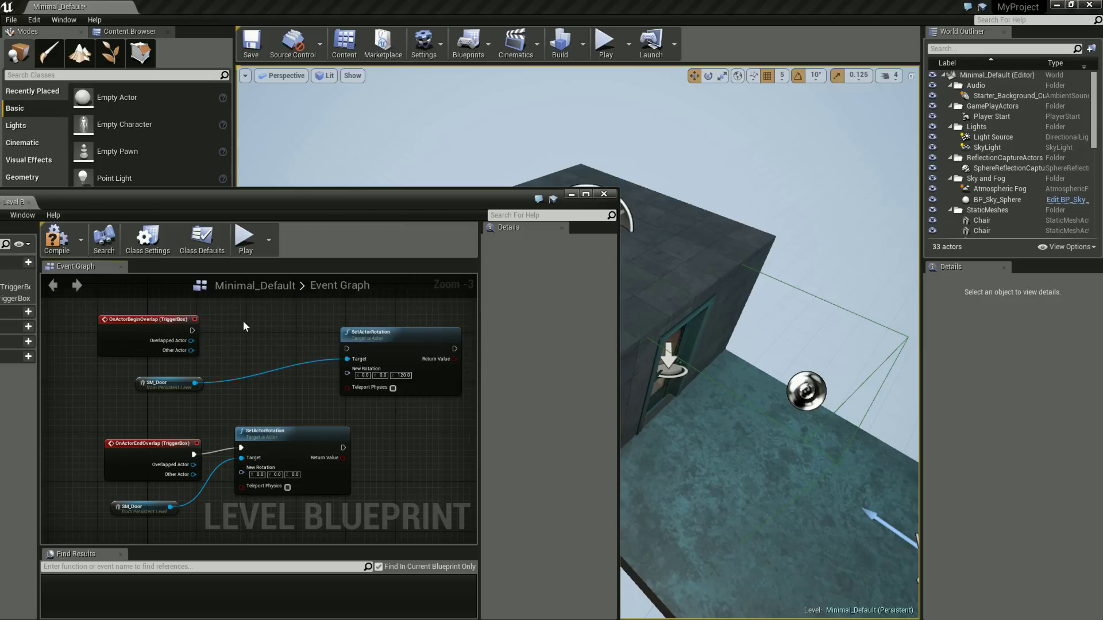
right_click(244, 323)
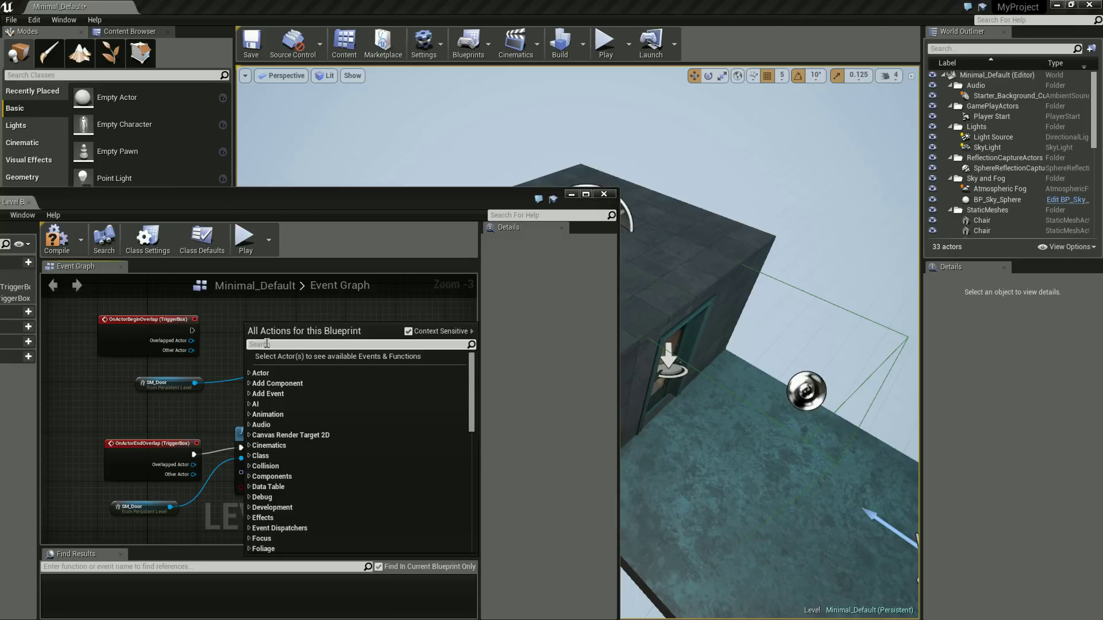
text(timeline)
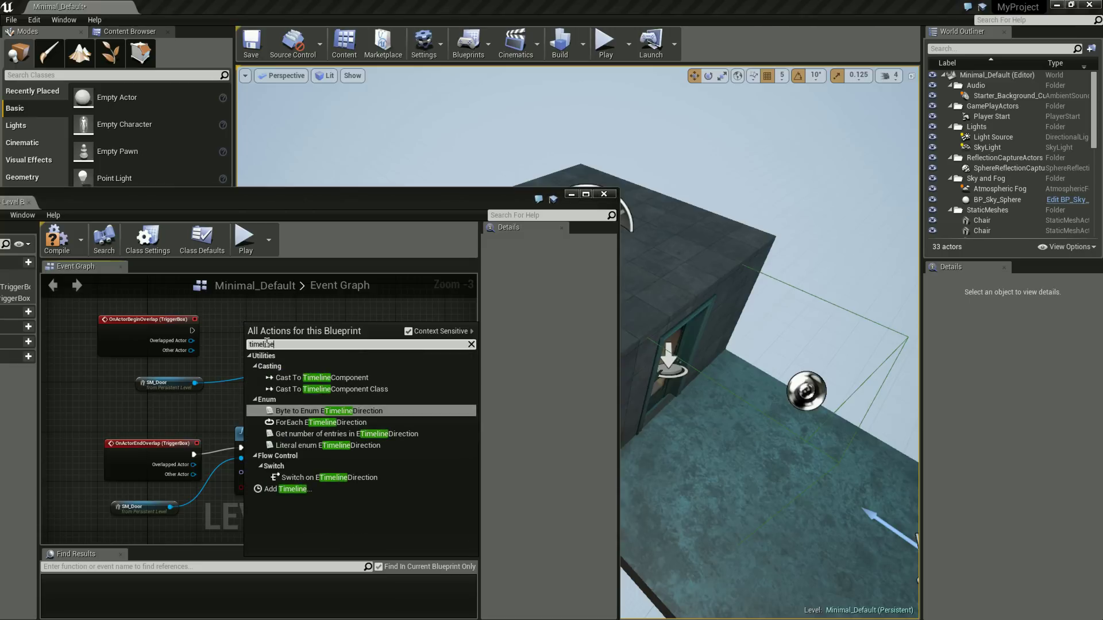
click(305, 489)
Step: Line up OnActorBeginOverlap and Timeline_0, then open Timeline_0 in its editor
mouse_move(149, 285)
mouse_down()
mouse_move(300, 322)
mouse_move(288, 314)
mouse_up()
click(336, 326)
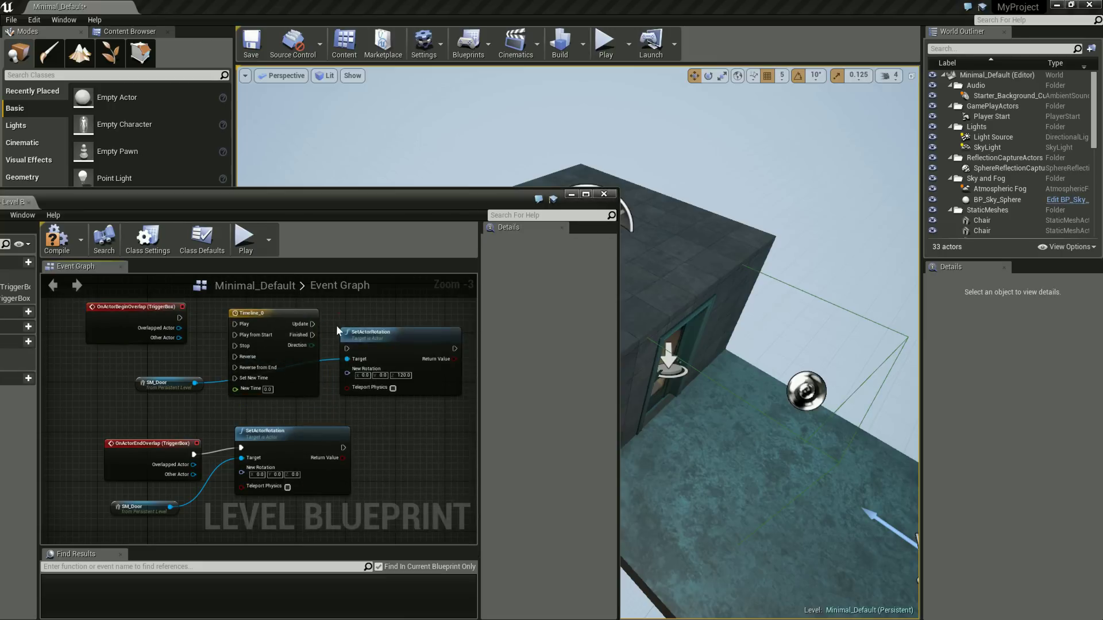
drag(150, 310, 149, 316)
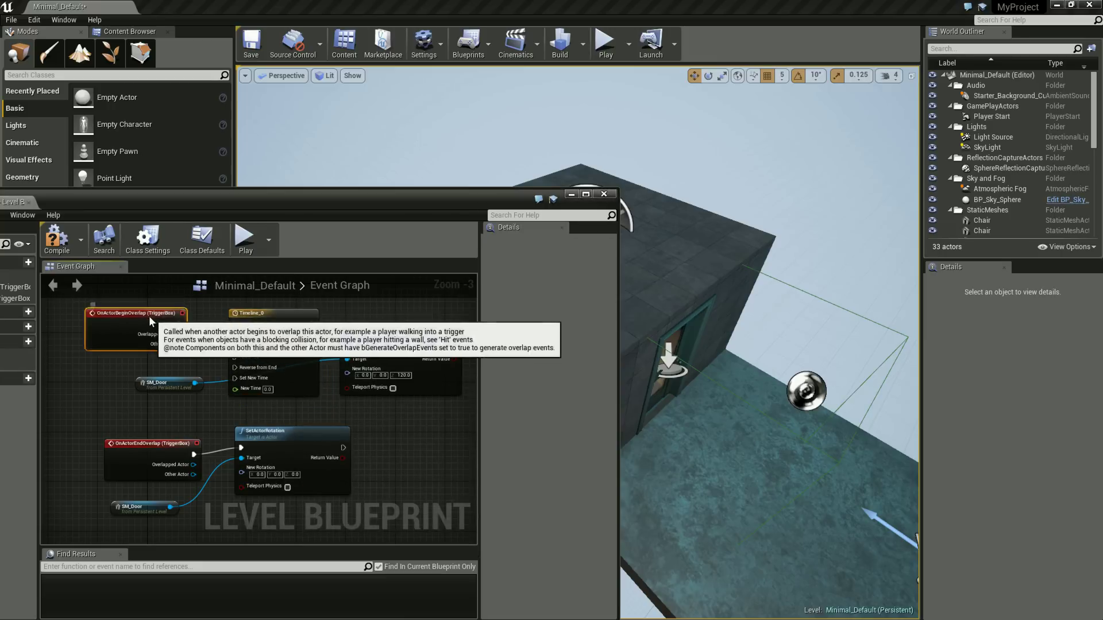
drag(296, 326, 289, 326)
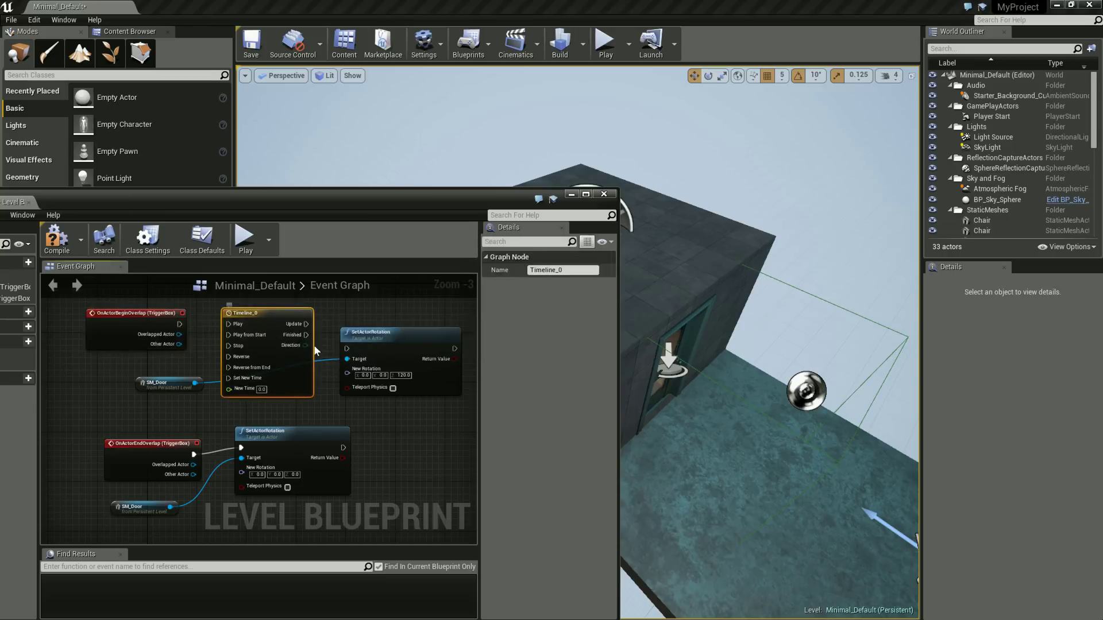
double_click(293, 363)
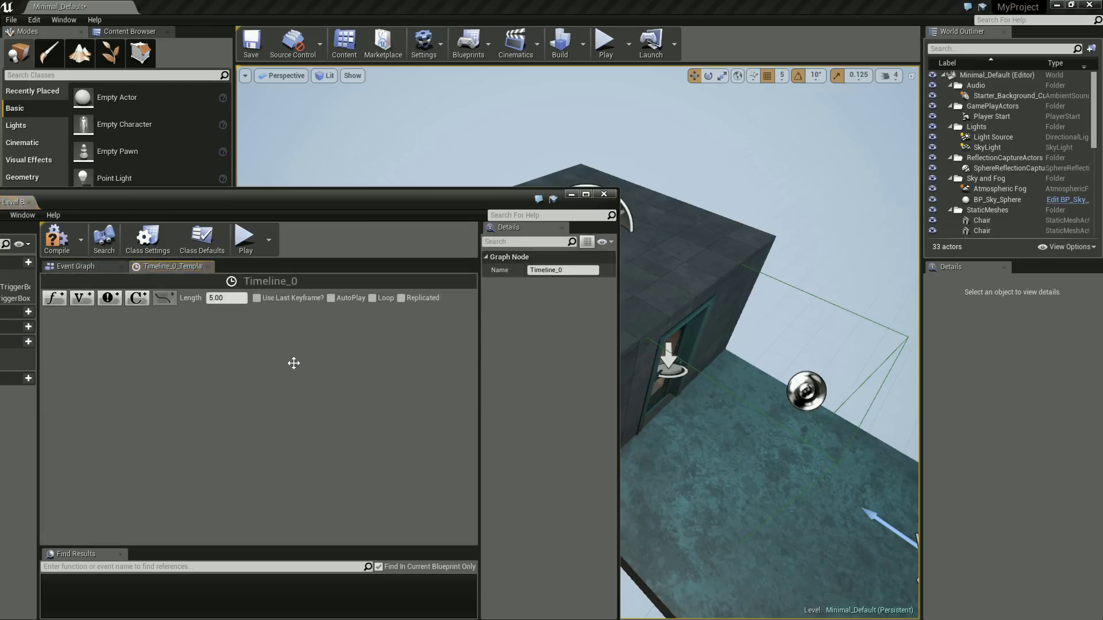
Step: Enlarge the Blueprint window and set Timeline_0's length to 3.00
drag(390, 196, 643, 85)
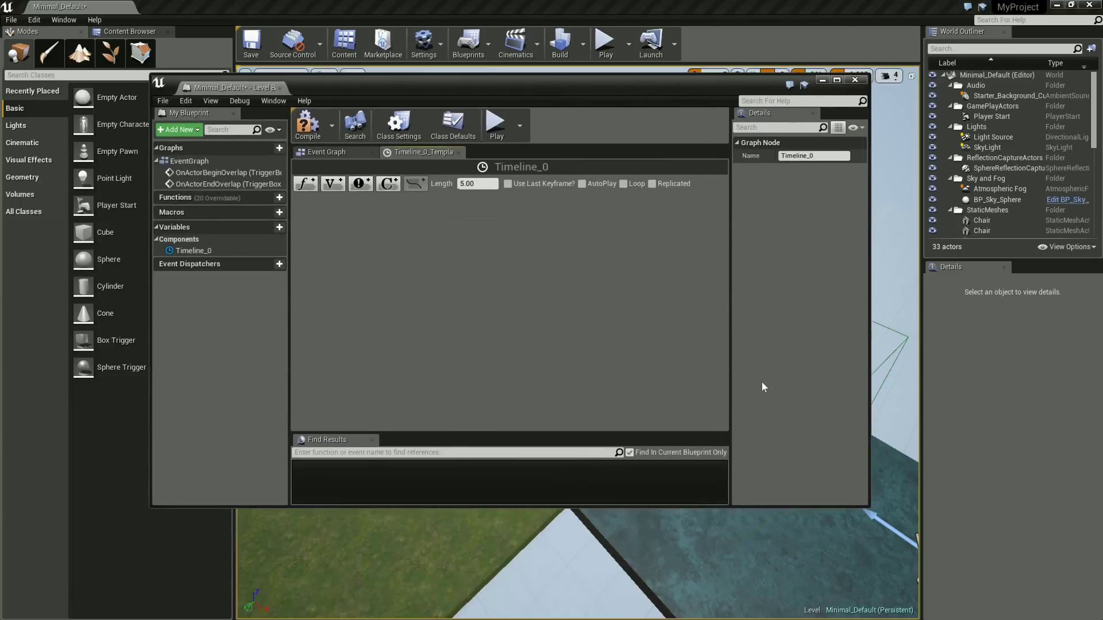
drag(870, 511, 969, 569)
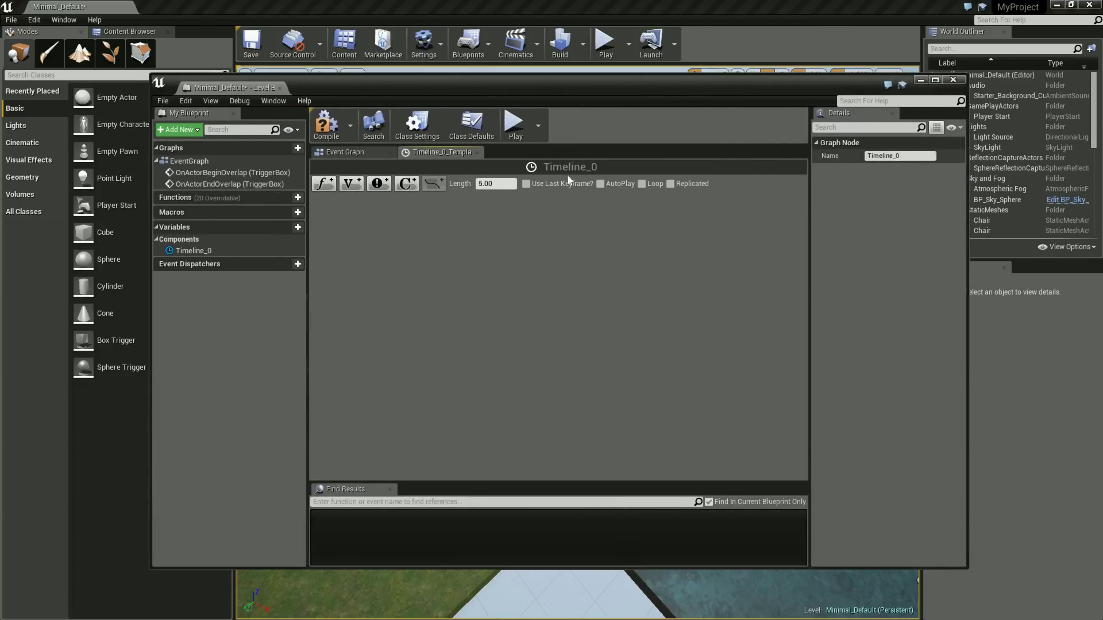
drag(594, 85, 517, 92)
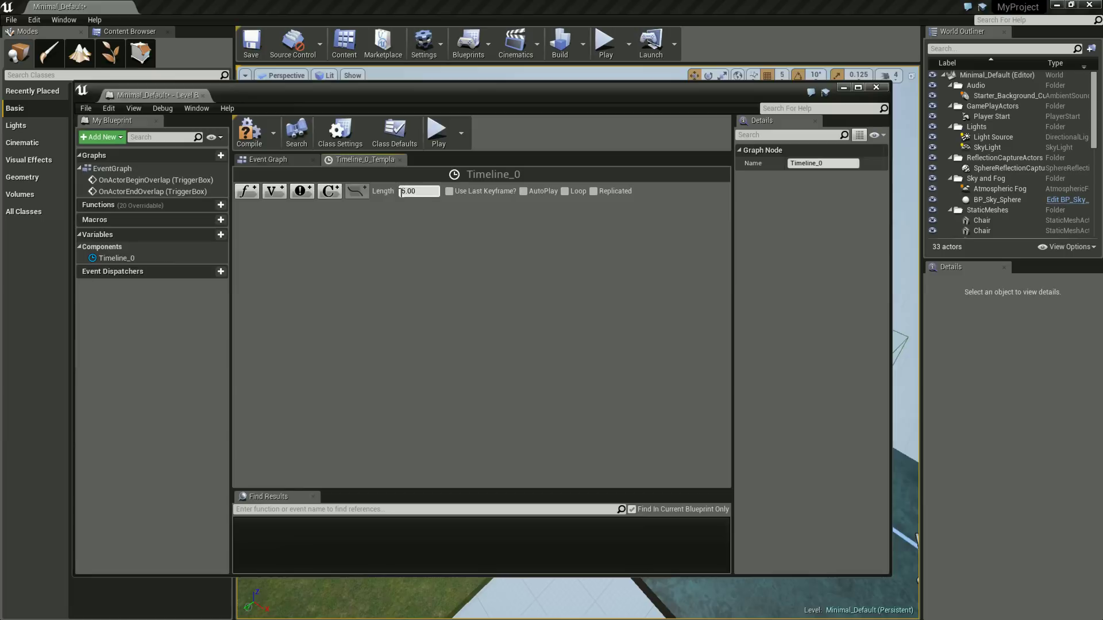
click(415, 191)
text(3)
key(Return)
Step: Add a float track, NewTrack_1, to Timeline_0 and fit its curve in view
click(247, 191)
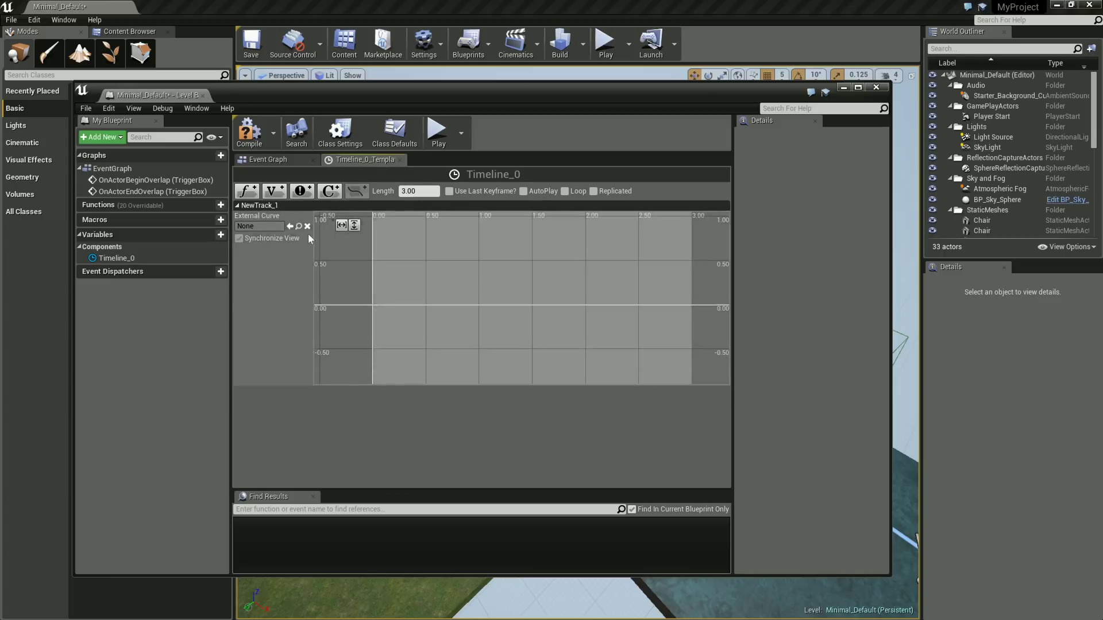
click(354, 225)
click(355, 227)
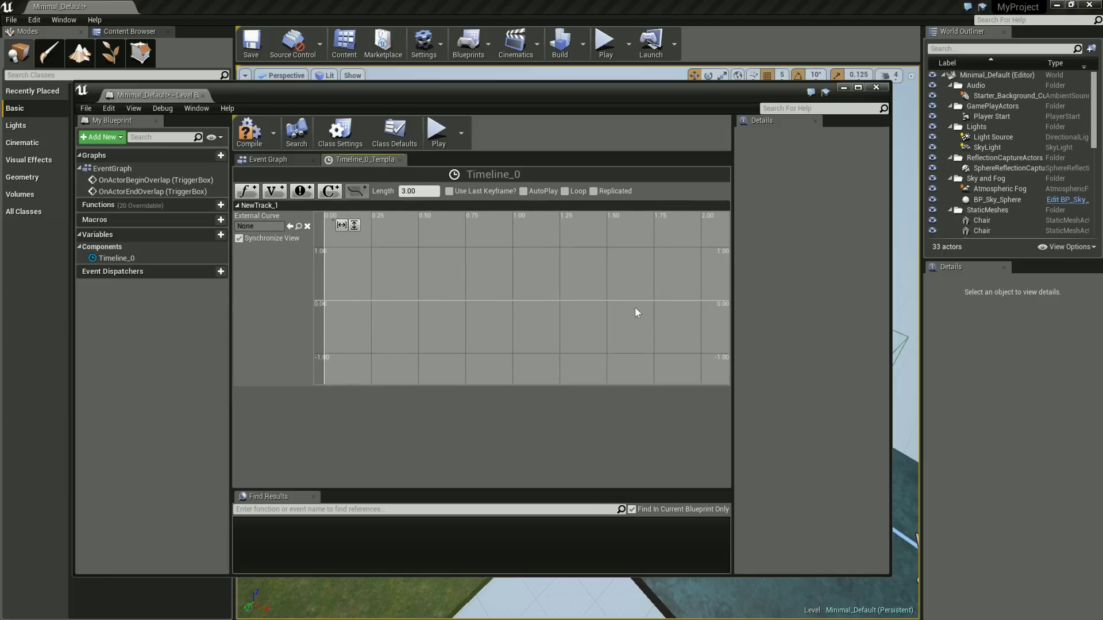
mouse_move(539, 308)
scroll(539, 303, down, 4)
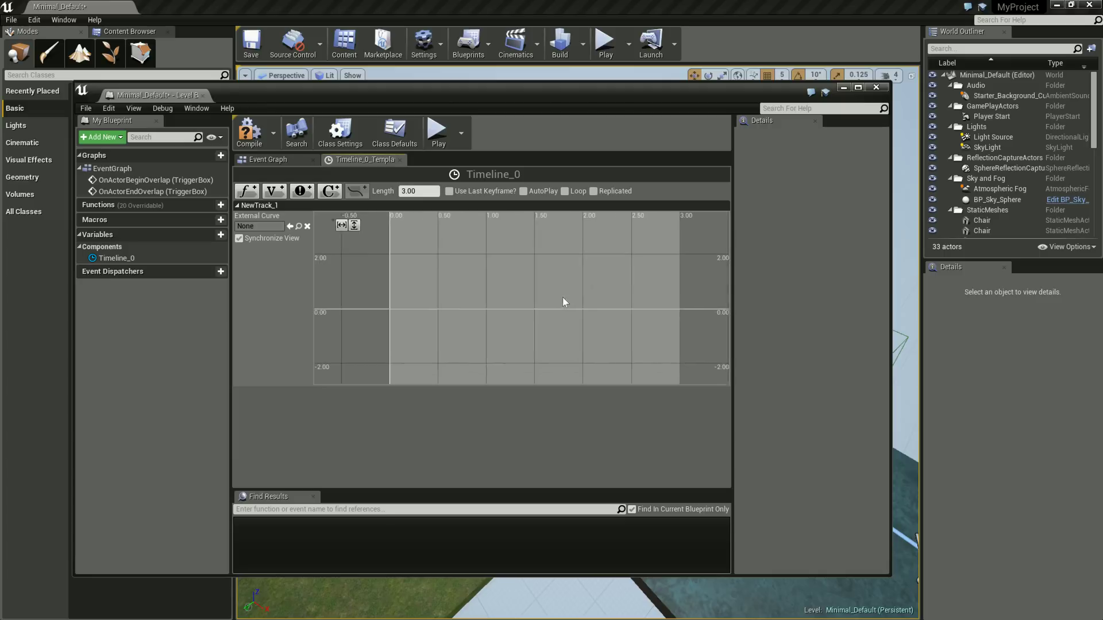
Step: Add a first key to the float curve at time 0, value 0
right_click(384, 286)
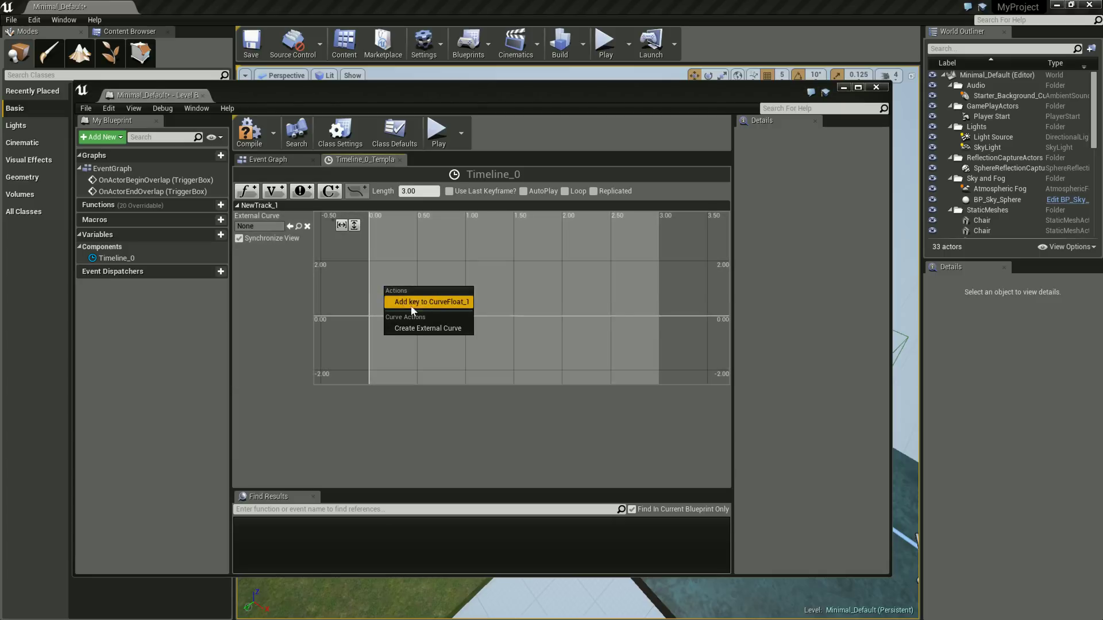
click(416, 304)
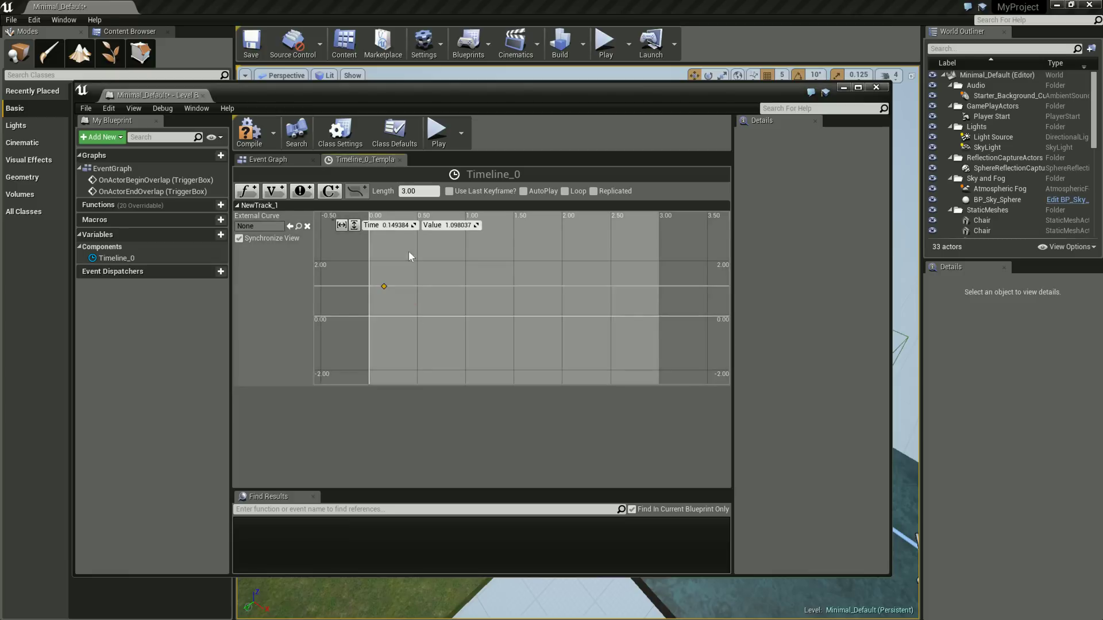
click(397, 226)
text(0)
key(Return)
click(458, 225)
text(0)
key(Return)
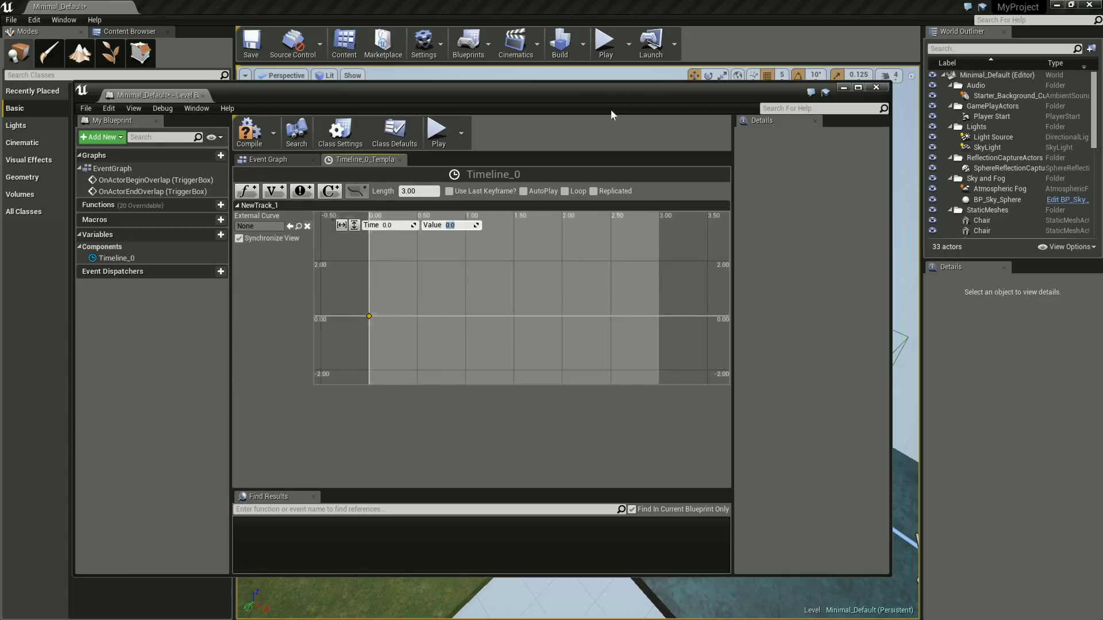
drag(611, 115, 358, 477)
Step: Add a second curve key at time 3.0 with value 120.0
mouse_move(713, 388)
mouse_down()
mouse_move(725, 405)
mouse_move(767, 387)
mouse_up()
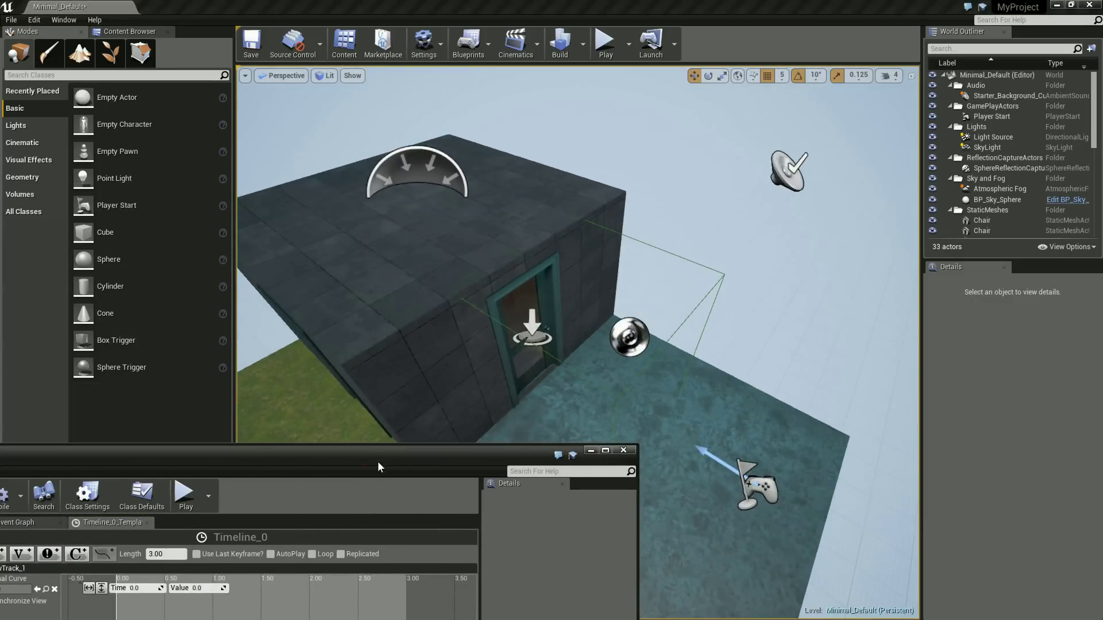
mouse_move(378, 466)
mouse_down()
mouse_move(410, 229)
mouse_move(427, 206)
mouse_up()
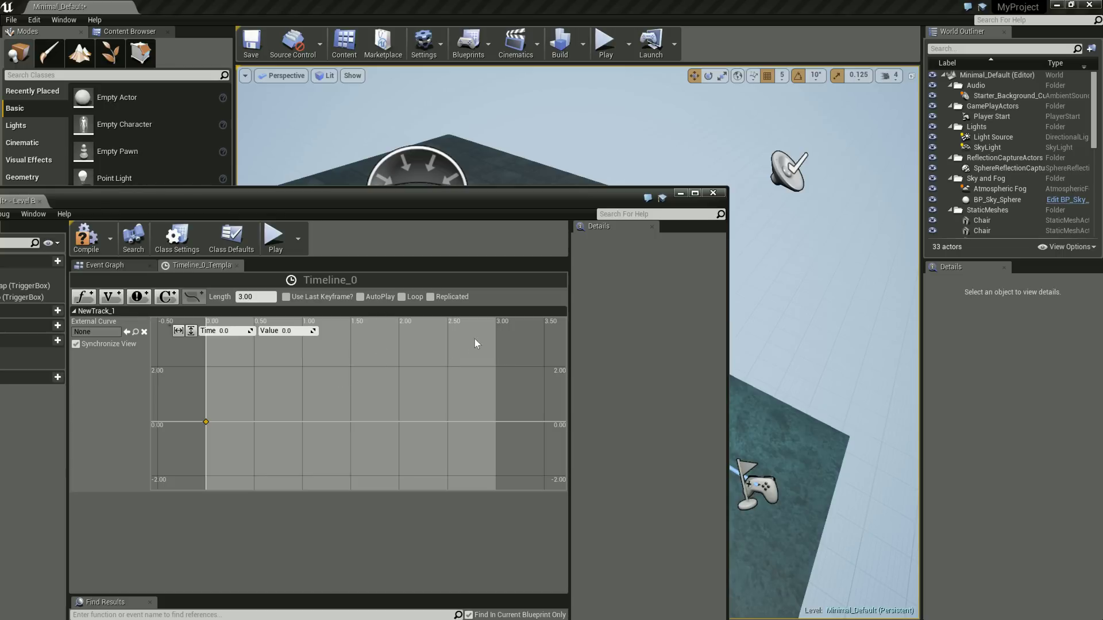
right_click(349, 356)
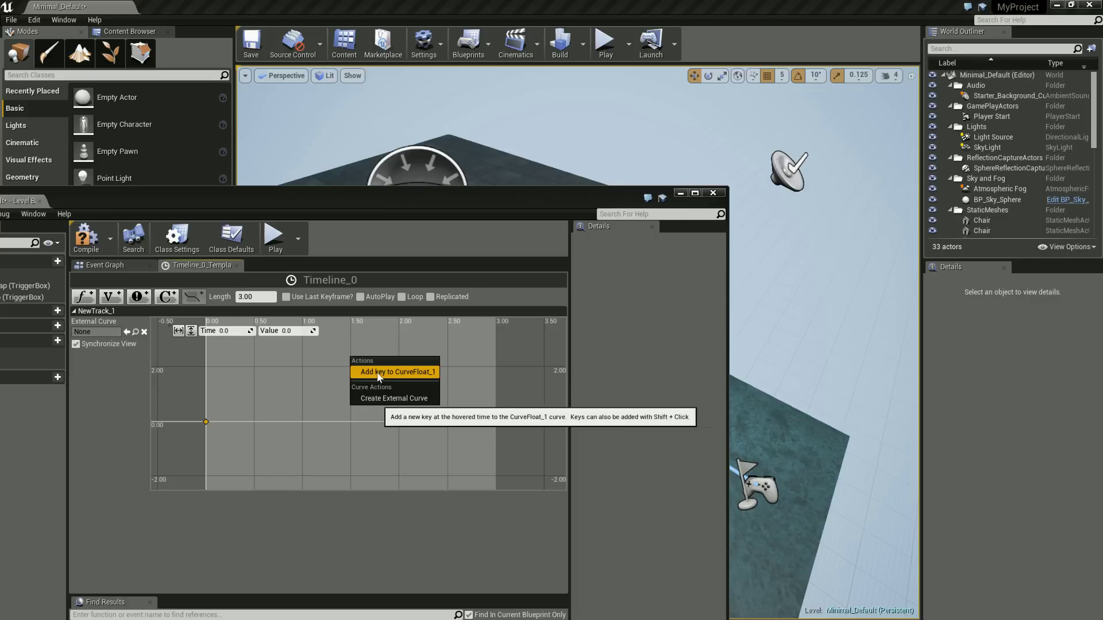
click(378, 374)
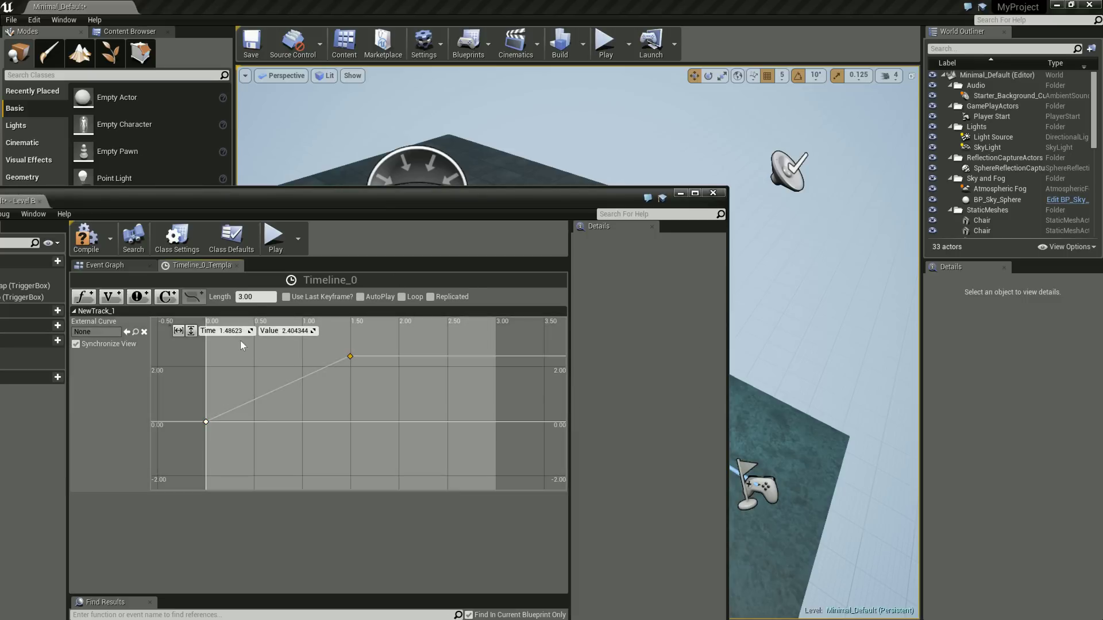
mouse_move(203, 424)
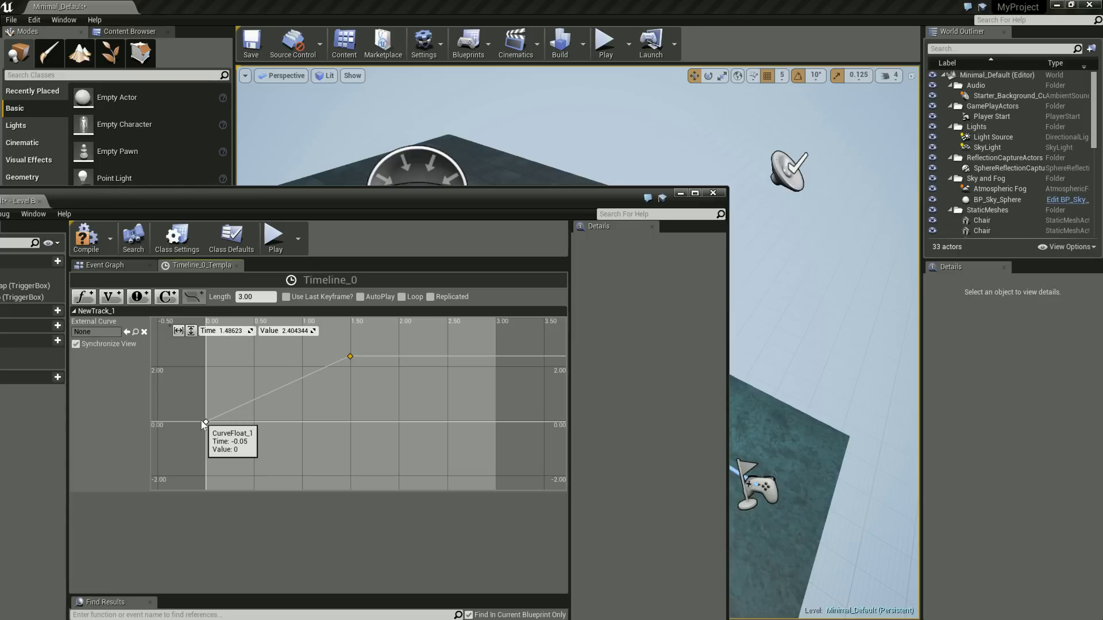
click(232, 331)
text(3.0)
key(Return)
key(Tab)
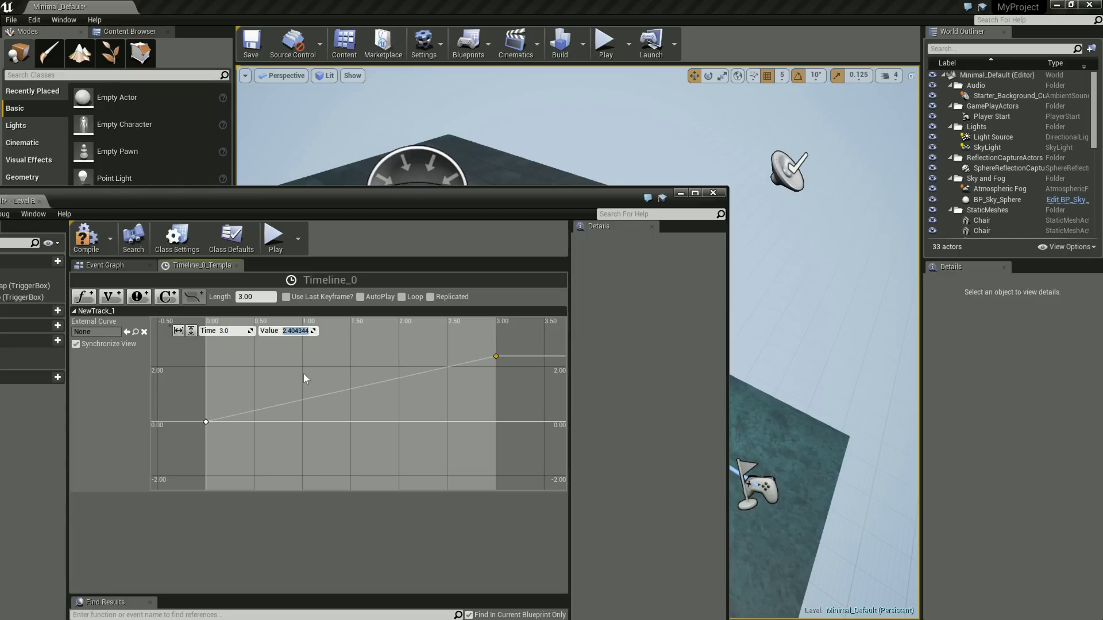
text(120.0)
key(Return)
Step: Fit the curve vertically and horizontally, then select its keyframes
click(192, 332)
click(179, 332)
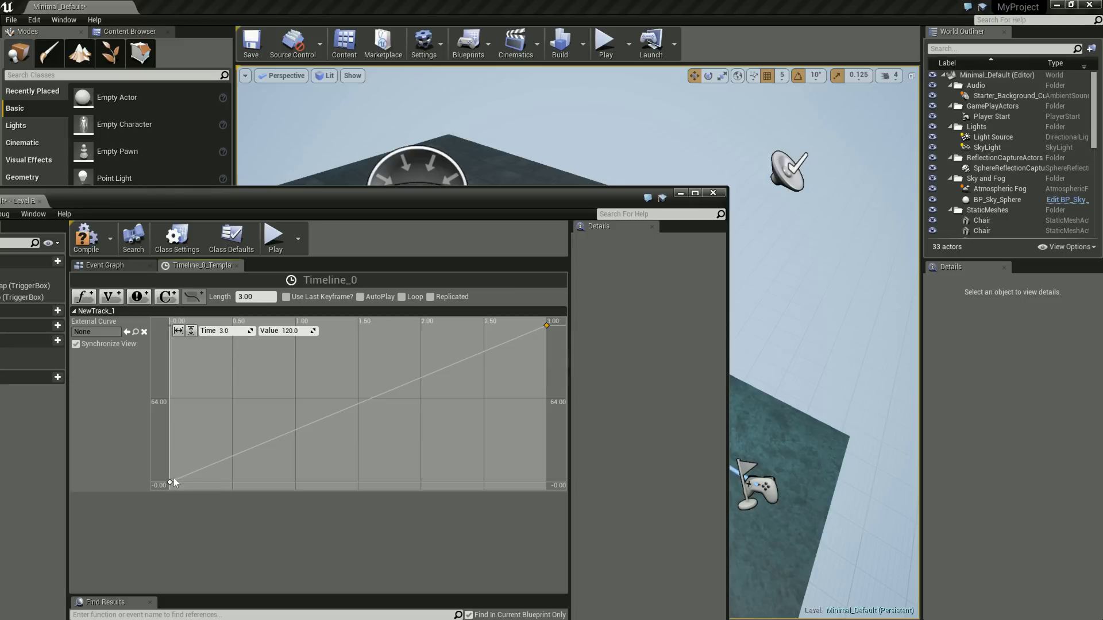
drag(347, 409, 368, 426)
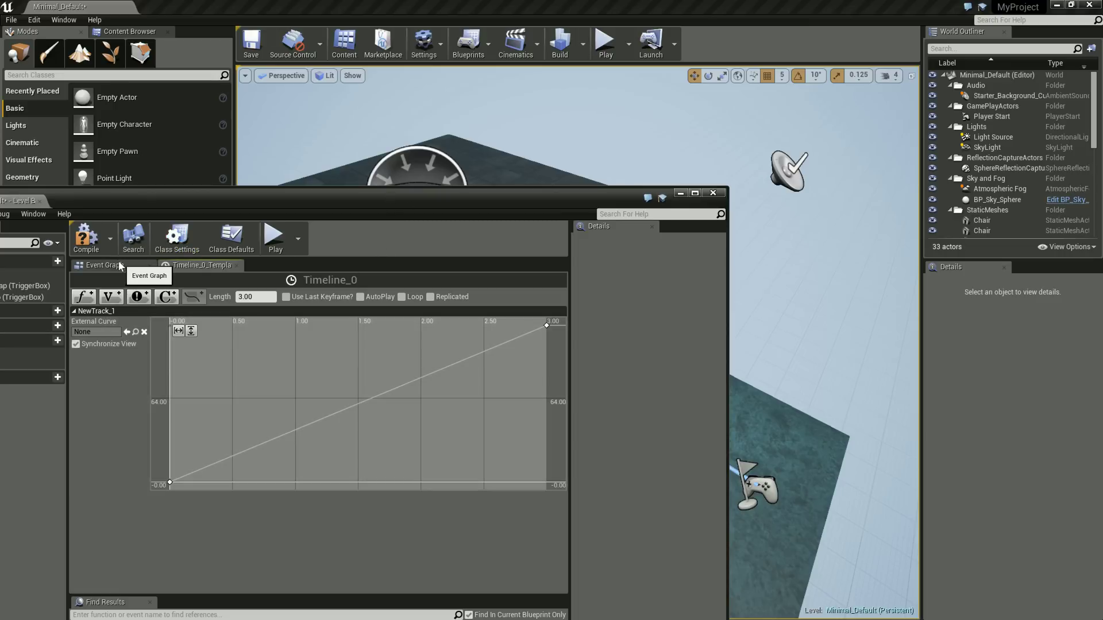
Step: Close the timeline editor, briefly reopening Timeline_0 to recheck its track
click(237, 266)
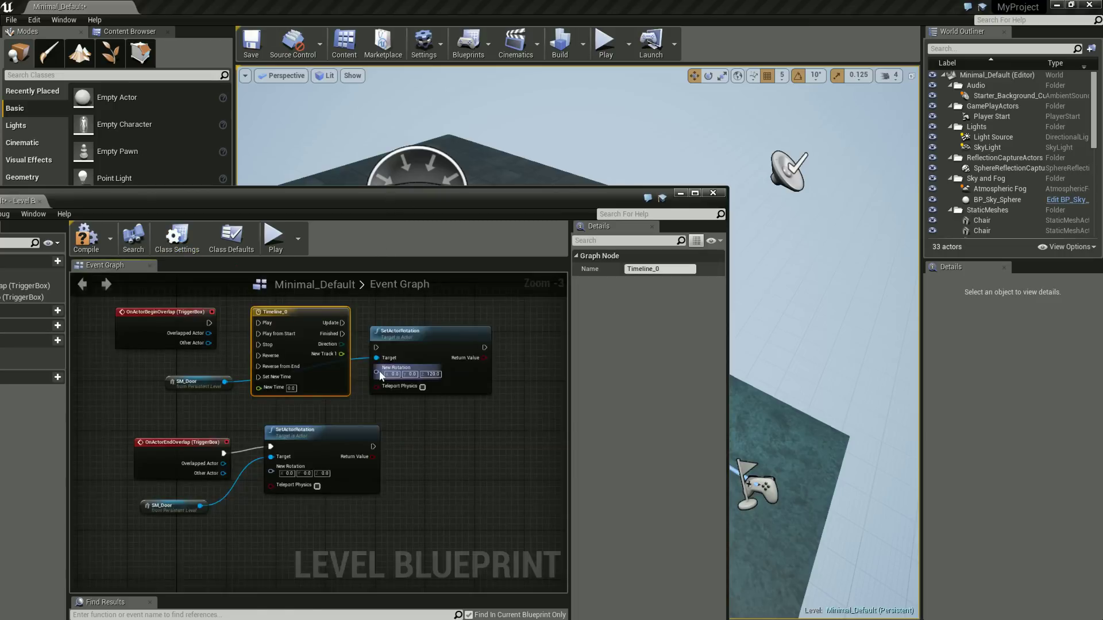
double_click(331, 358)
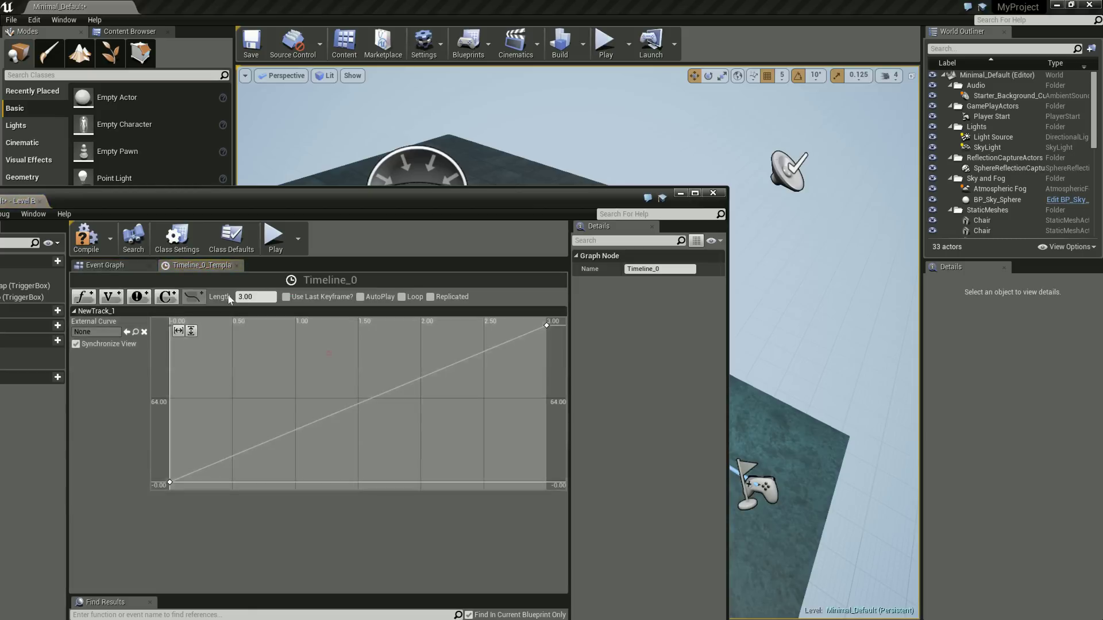
click(237, 266)
right_click(322, 355)
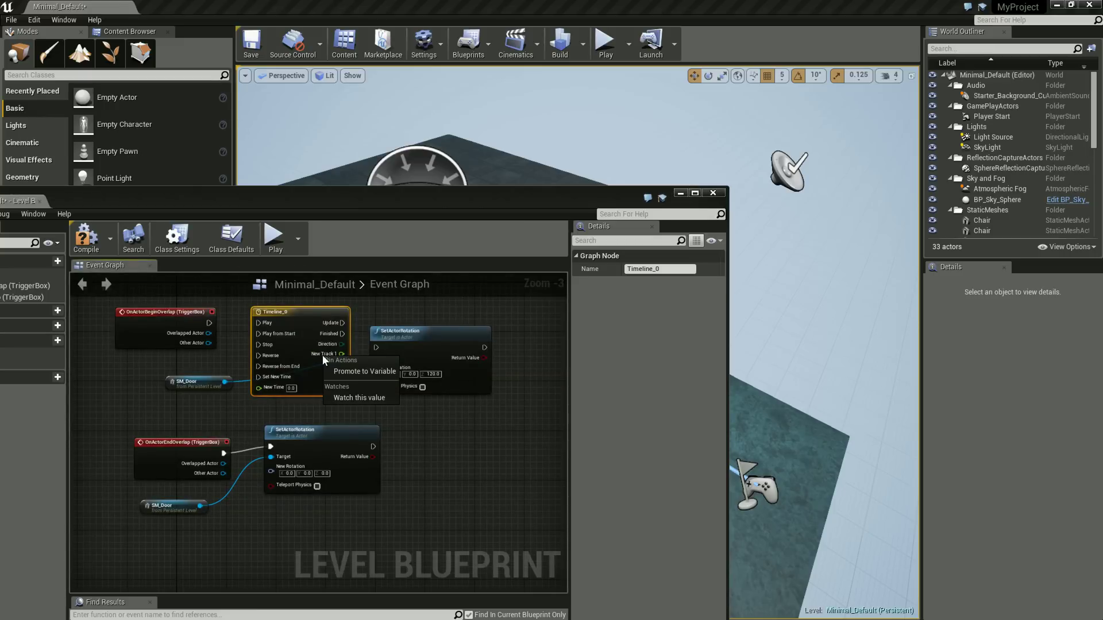
key(Escape)
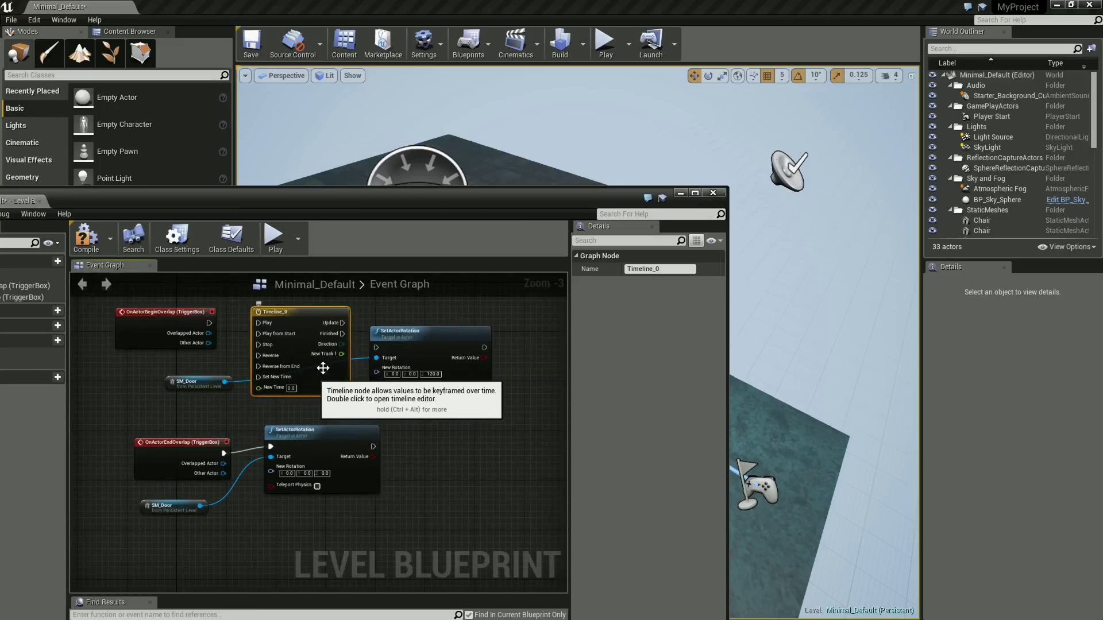
Step: Place SetActorRotation right of Timeline_0 and pull a wire from New Track 1
drag(326, 354, 370, 353)
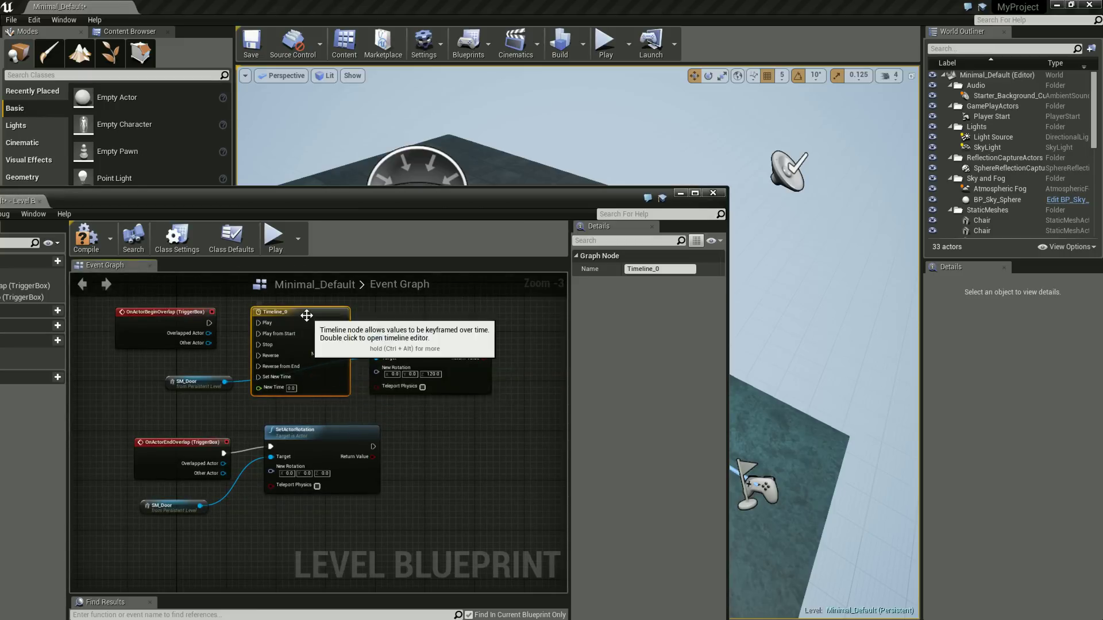
drag(304, 312, 298, 312)
drag(404, 332, 453, 381)
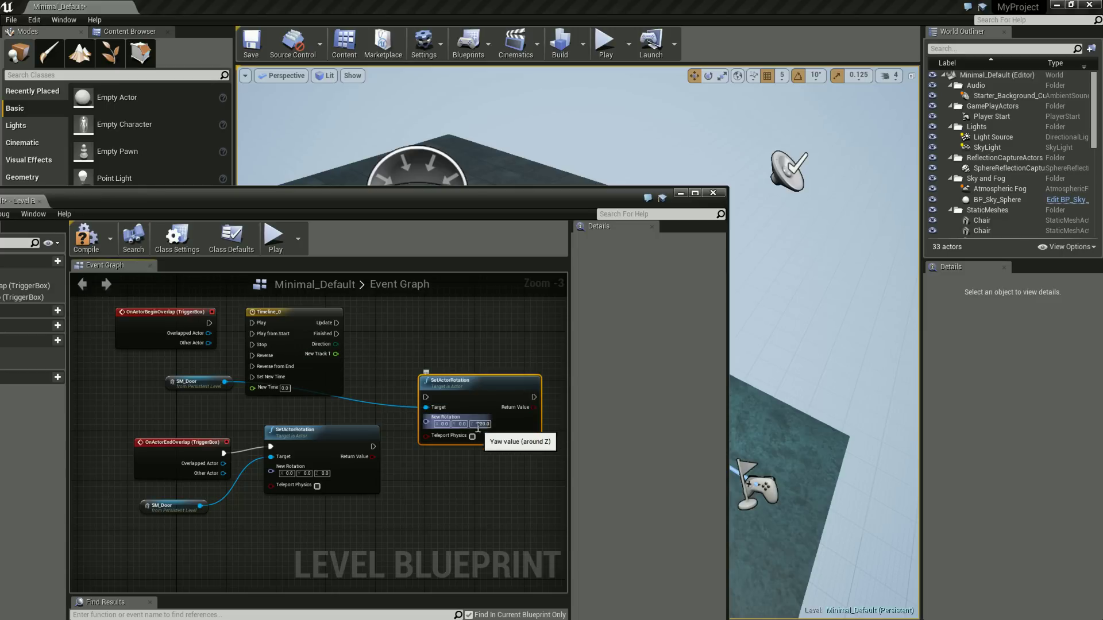
drag(336, 353, 400, 347)
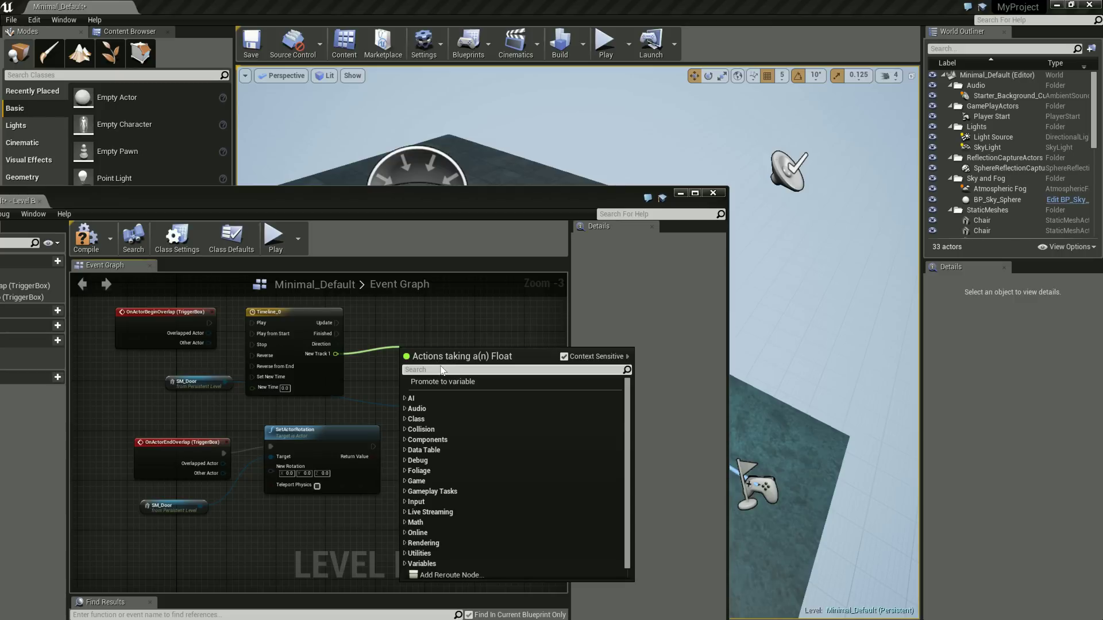
Step: Search 'Make' and add a Make Rotator node wired from New Track 1
text(Make)
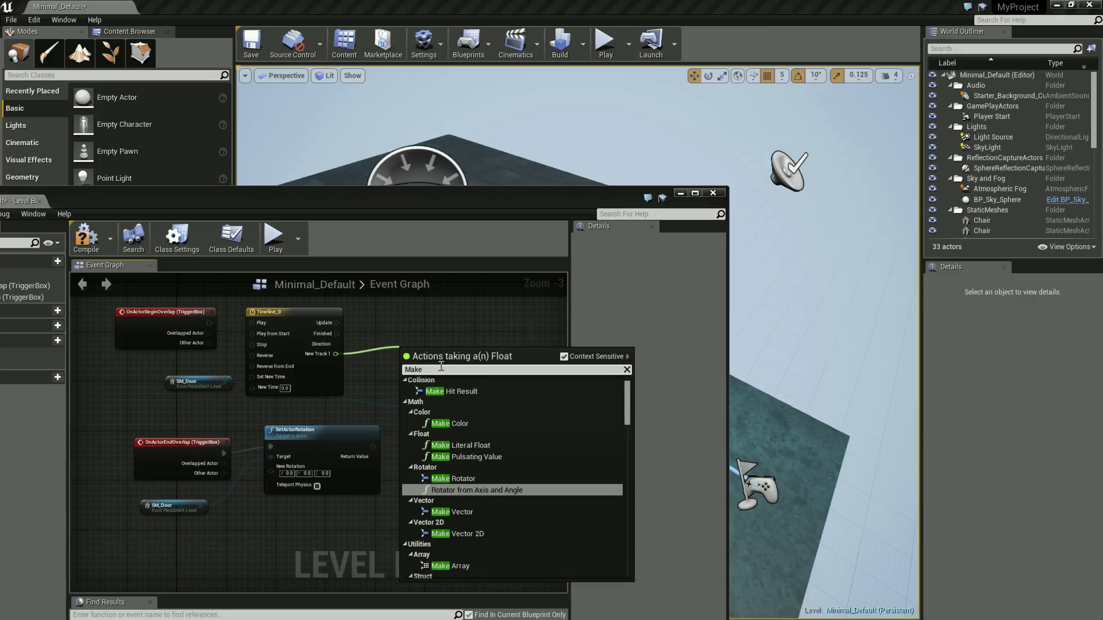
click(453, 479)
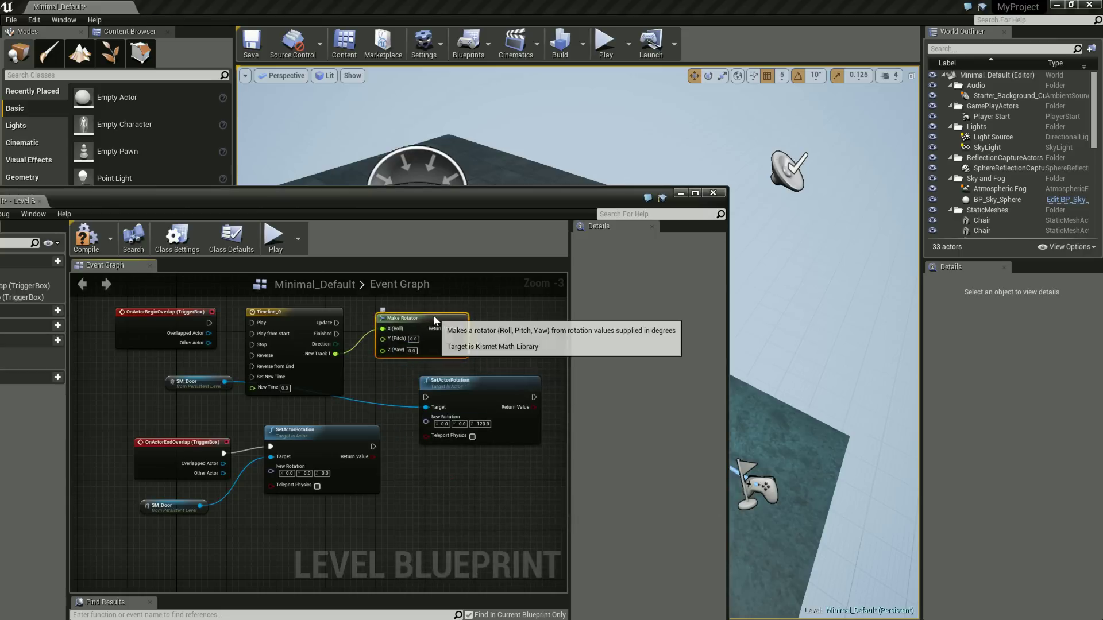
scroll(415, 355, up, 3)
right_drag(415, 355, 388, 410)
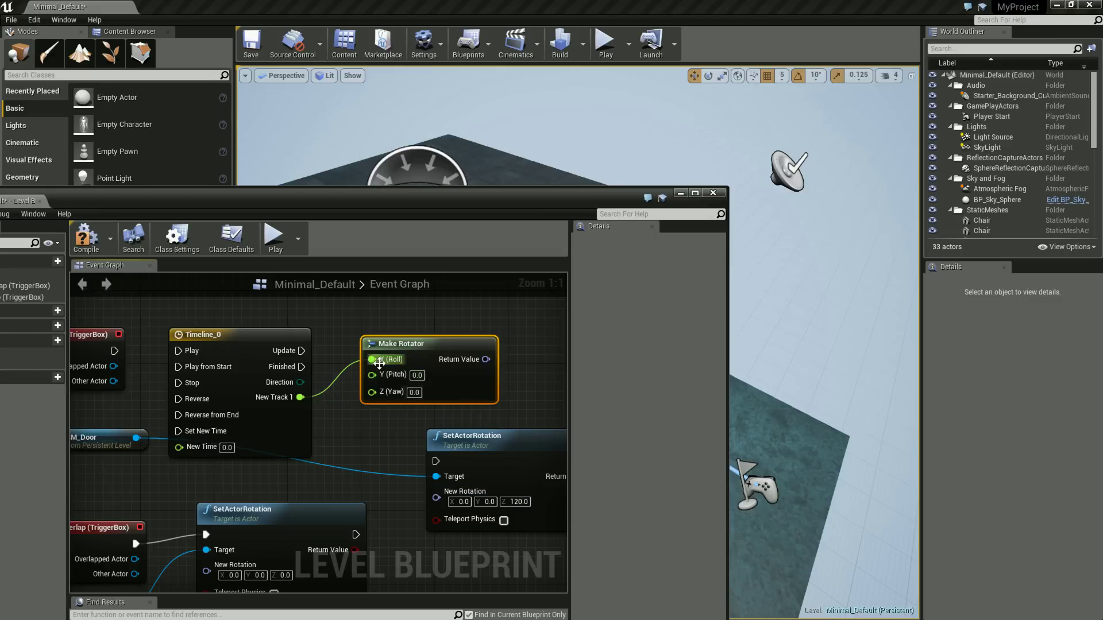
Step: Break New Track 1's link to X (Roll) and wire it into Z (Yaw) instead
right_click(371, 360)
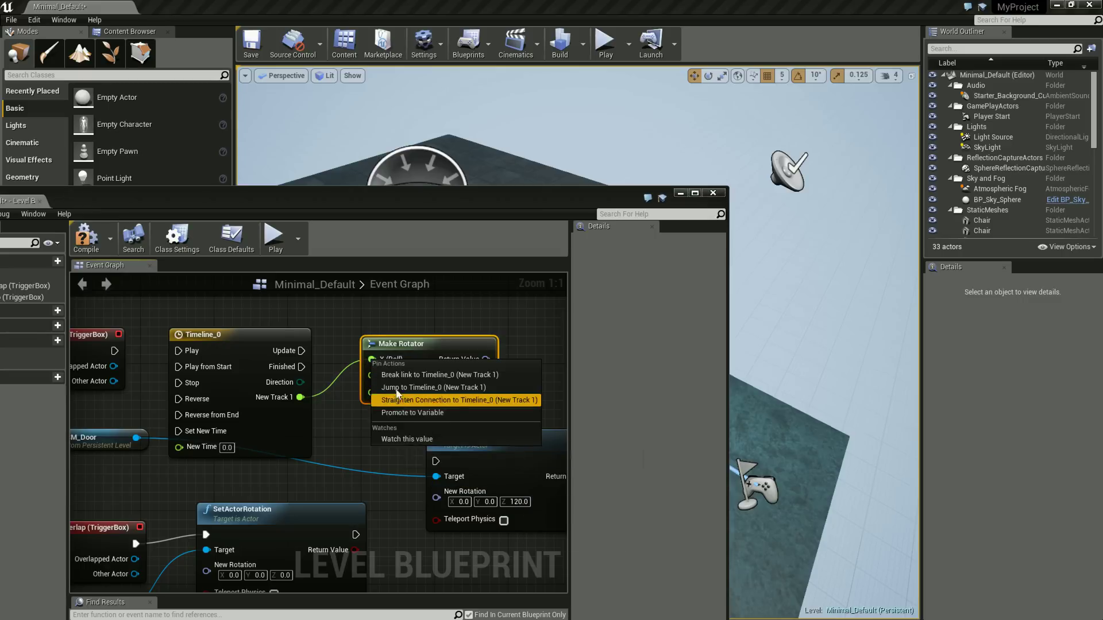
click(393, 375)
drag(300, 397, 376, 395)
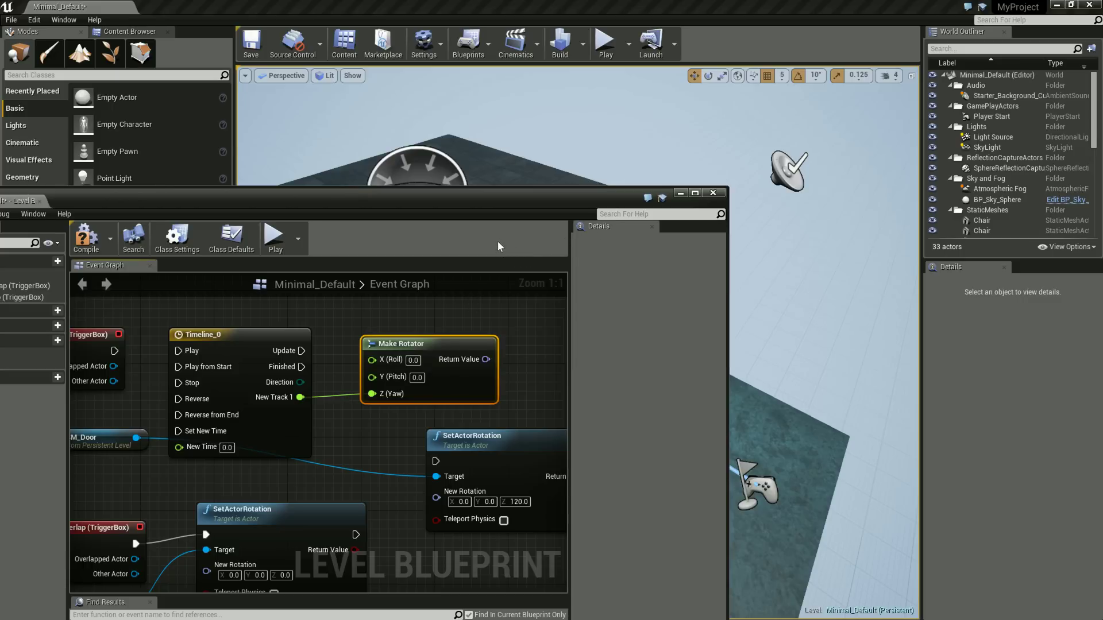
Step: Move SM_Door below Timeline_0 and SetActorRotation up-right, then frame all the nodes
mouse_move(110, 441)
mouse_down()
mouse_move(323, 488)
mouse_move(323, 478)
mouse_up()
drag(433, 437, 430, 420)
scroll(430, 420, down, 2)
scroll(406, 415, down, 3)
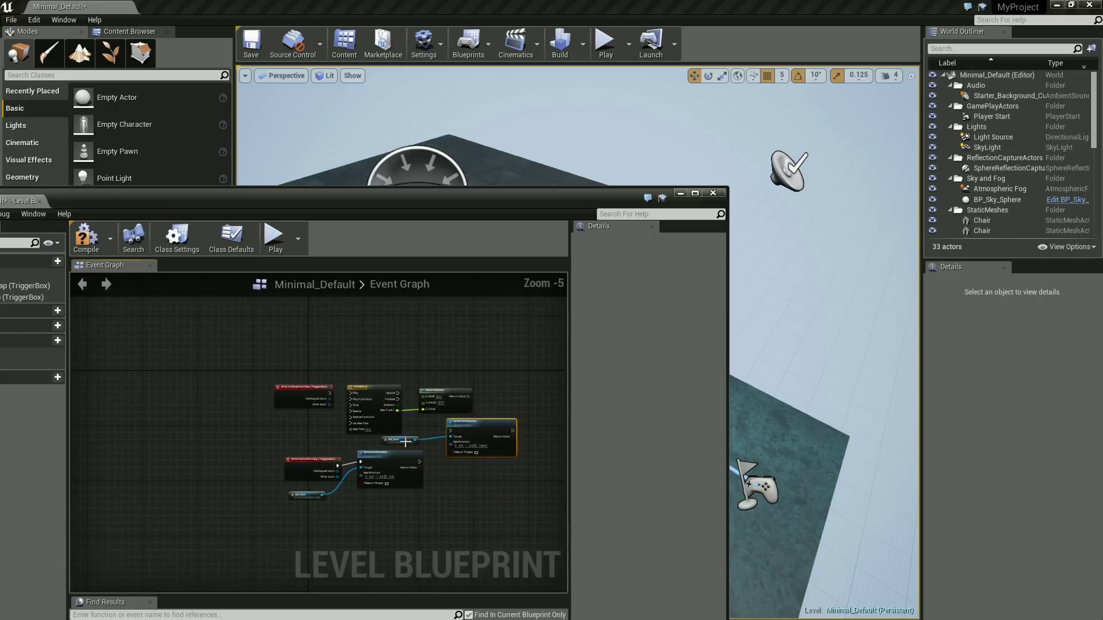
scroll(506, 424, up, 3)
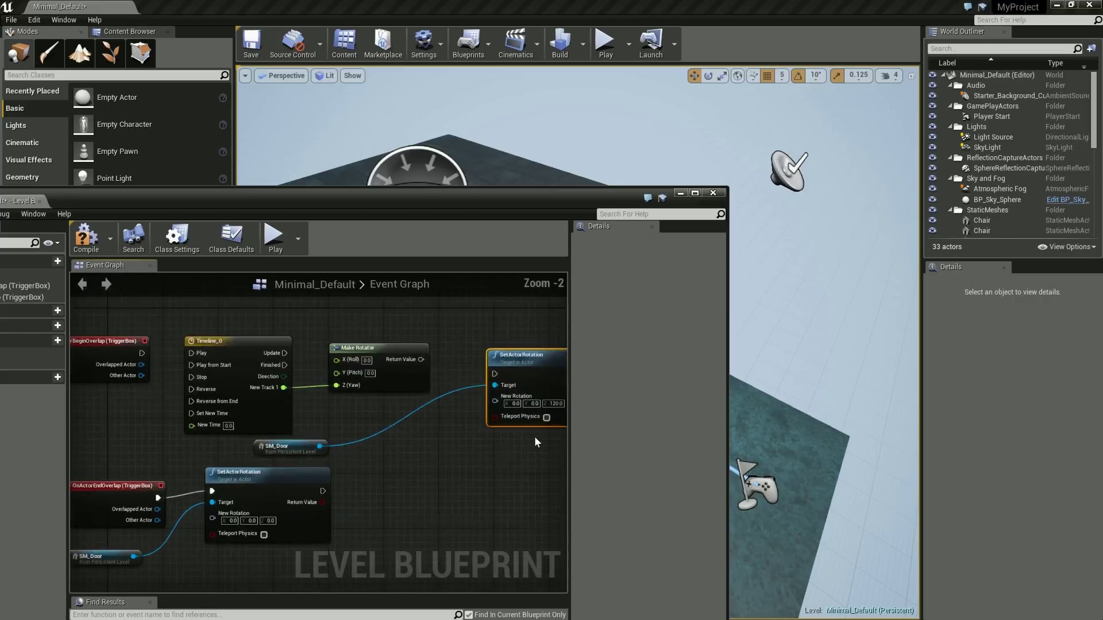
right_drag(440, 439, 348, 449)
right_drag(206, 457, 330, 458)
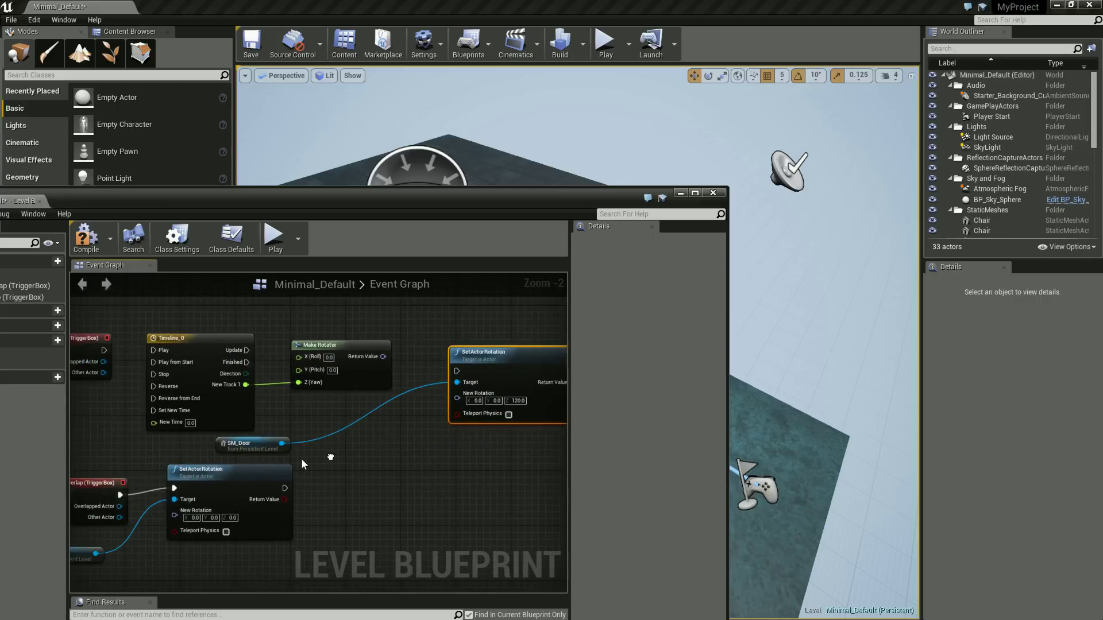
right_drag(201, 377, 294, 374)
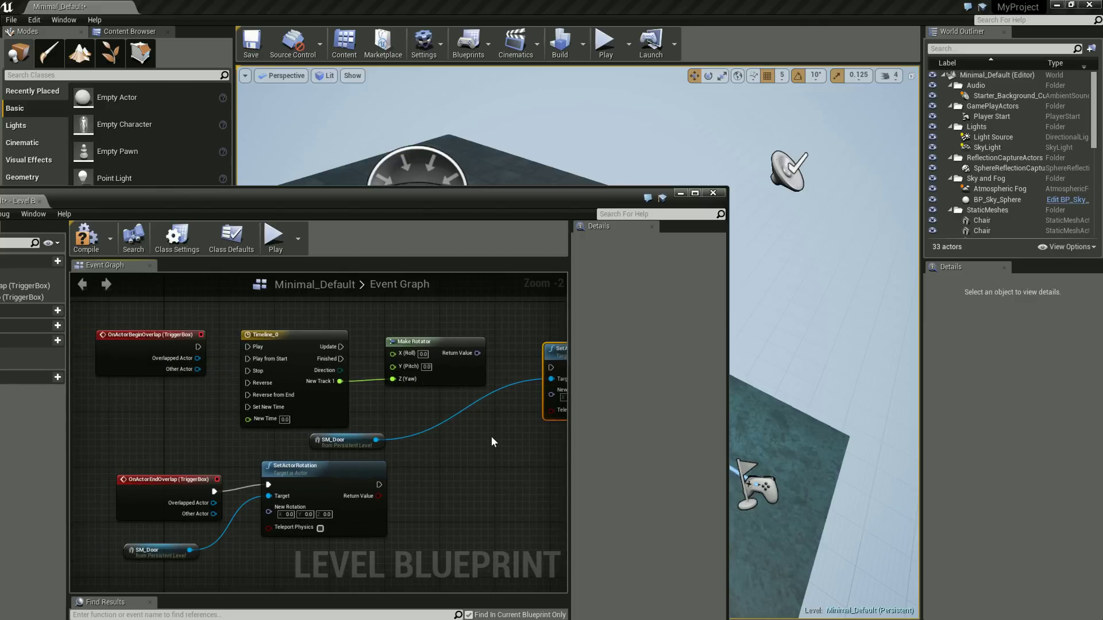
right_drag(447, 384, 402, 409)
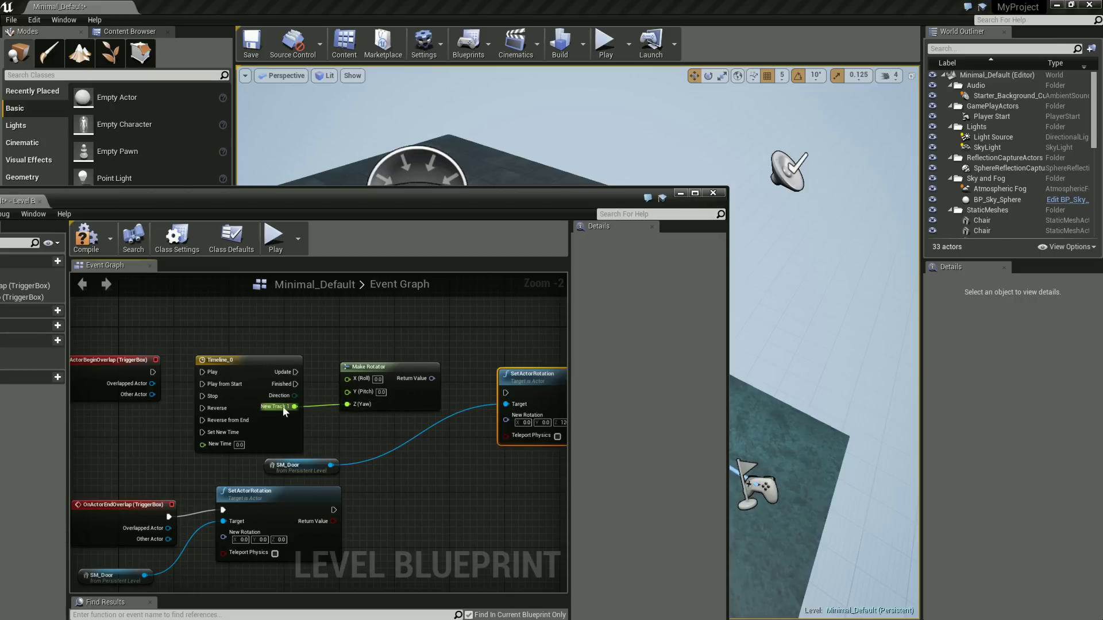
right_drag(436, 440, 410, 439)
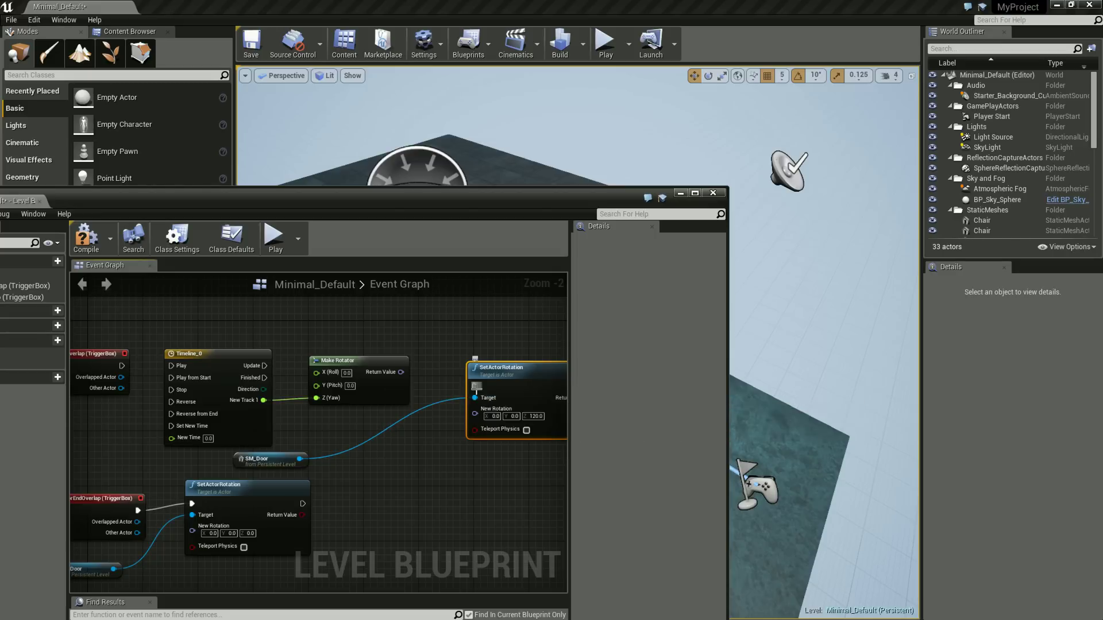
Step: Wire Make Rotator's Return Value into SetActorRotation's New Rotation
right_drag(410, 423, 432, 424)
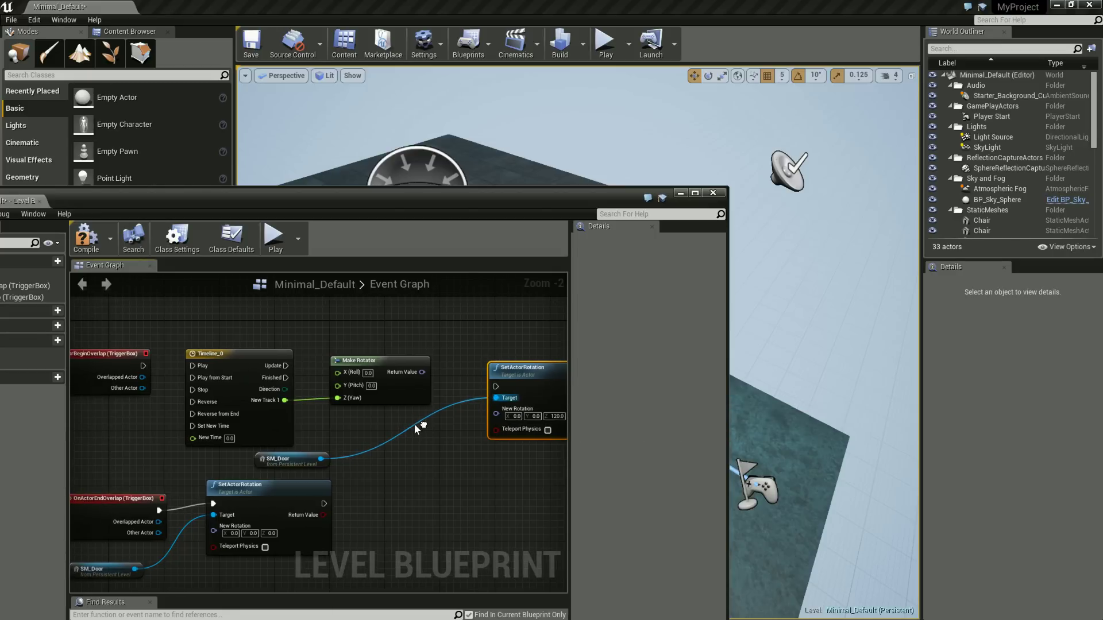
mouse_move(422, 373)
mouse_down()
mouse_move(471, 410)
mouse_move(420, 376)
mouse_up()
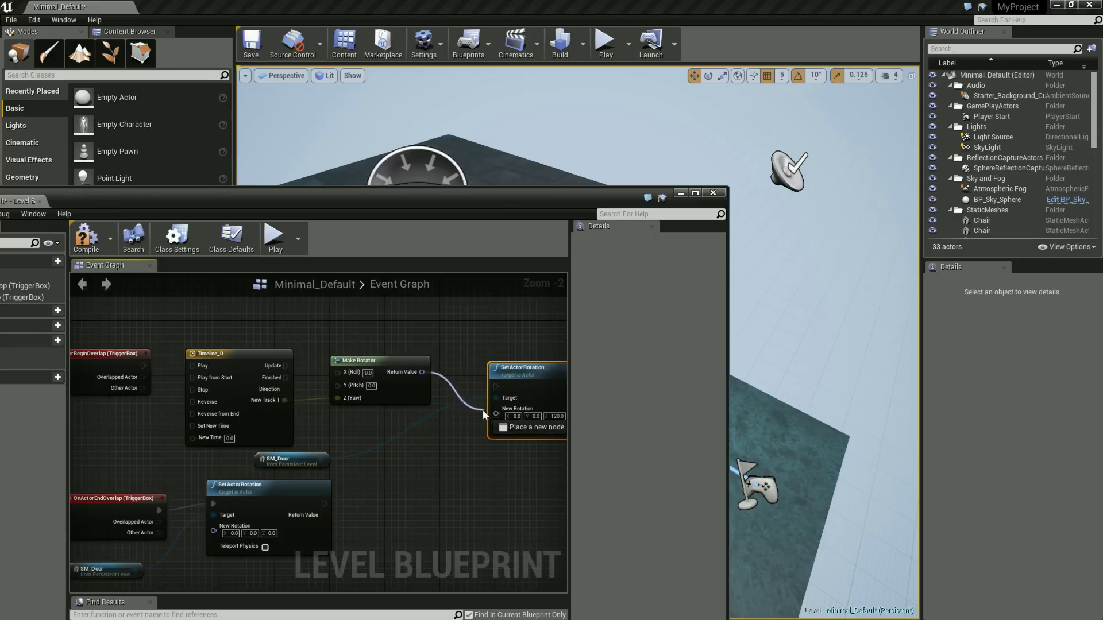
drag(421, 374, 496, 408)
right_drag(498, 461, 464, 470)
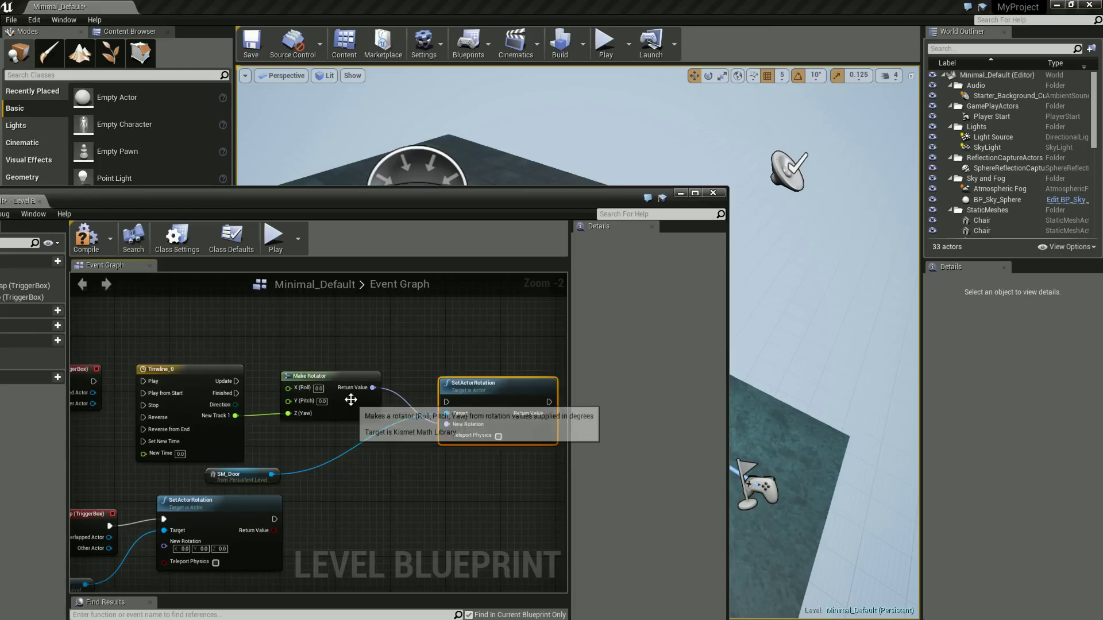
Step: Place SM_Door just above Make Rotator and reframe the overlap event nodes
click(341, 378)
drag(341, 379, 321, 413)
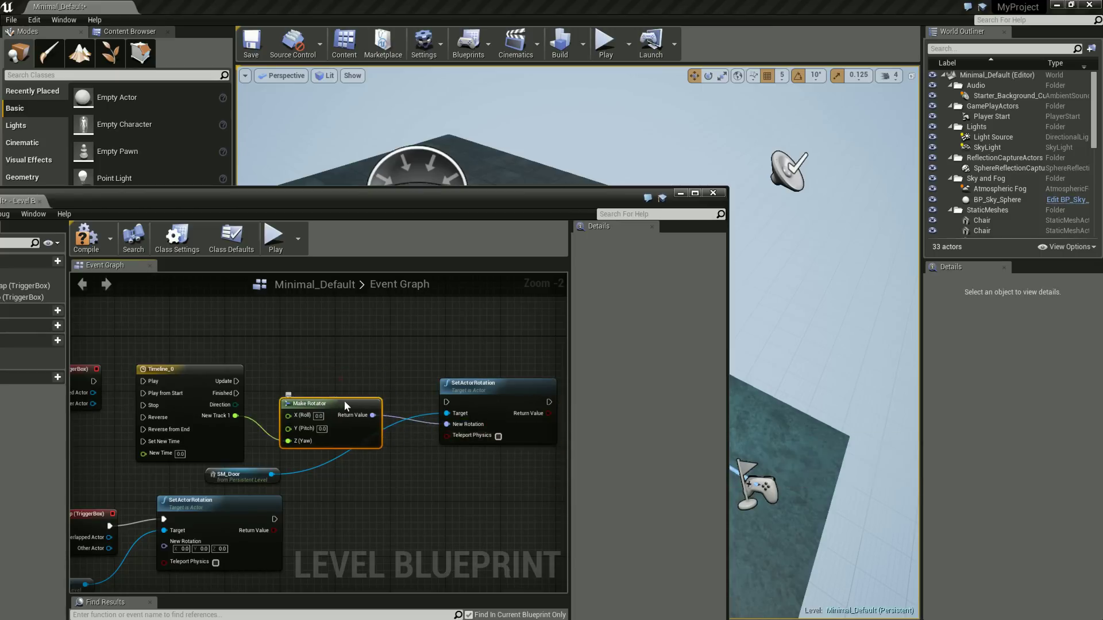
mouse_move(240, 484)
mouse_down()
mouse_move(309, 388)
mouse_move(314, 439)
mouse_up()
drag(307, 398, 316, 410)
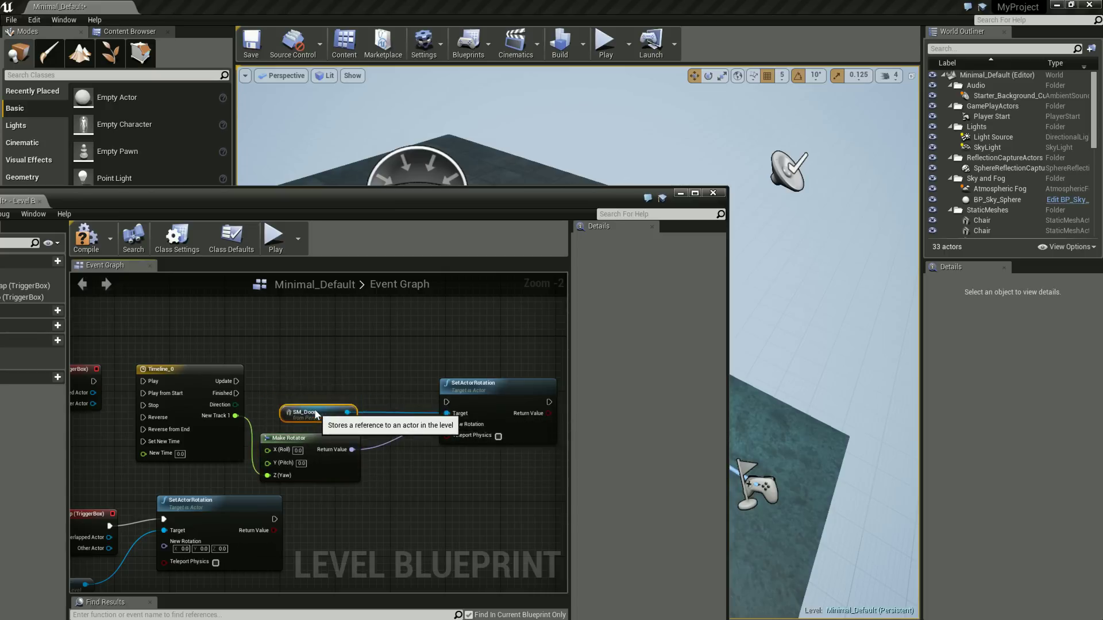
right_drag(416, 491, 425, 475)
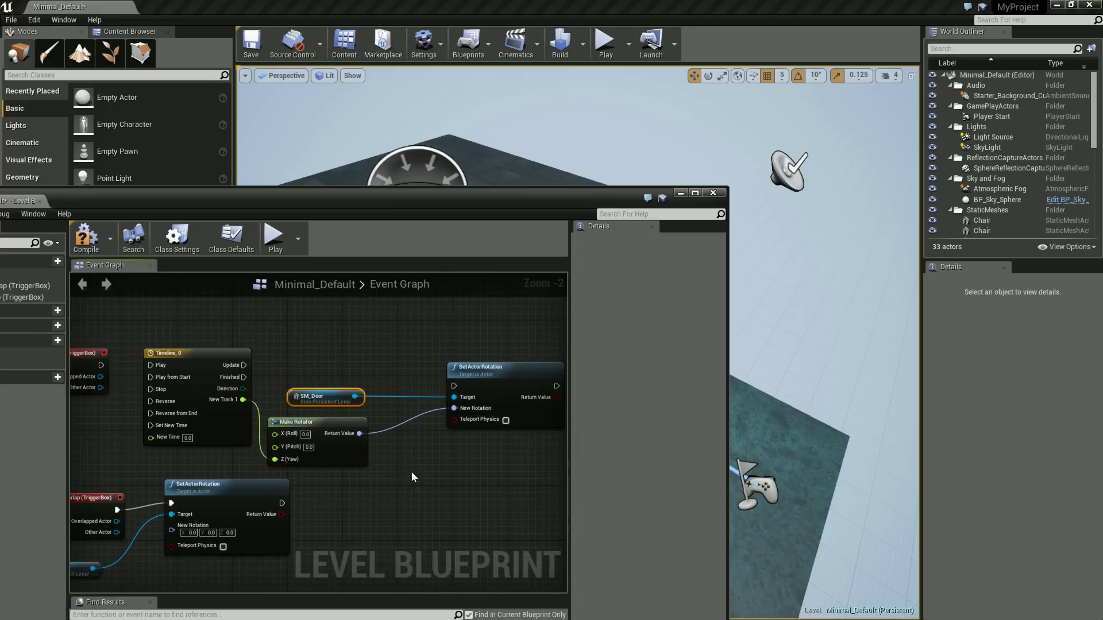
right_drag(159, 421, 228, 427)
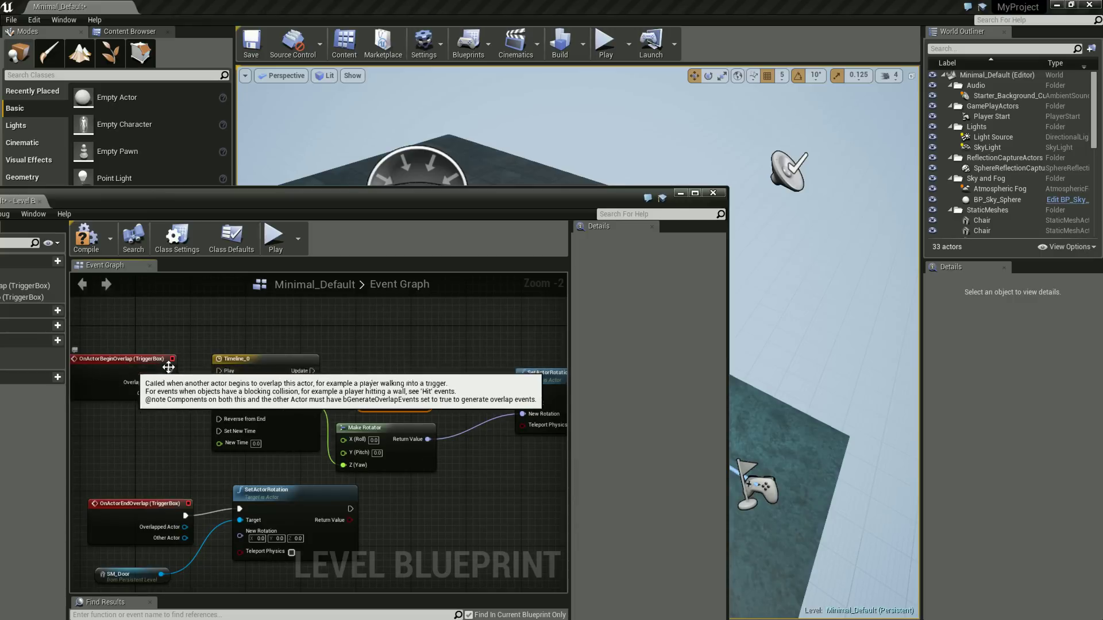
Step: Wire OnActorBeginOverlap's execution output into Timeline_0's Play input so overlapping starts the door timeline
drag(172, 371, 176, 372)
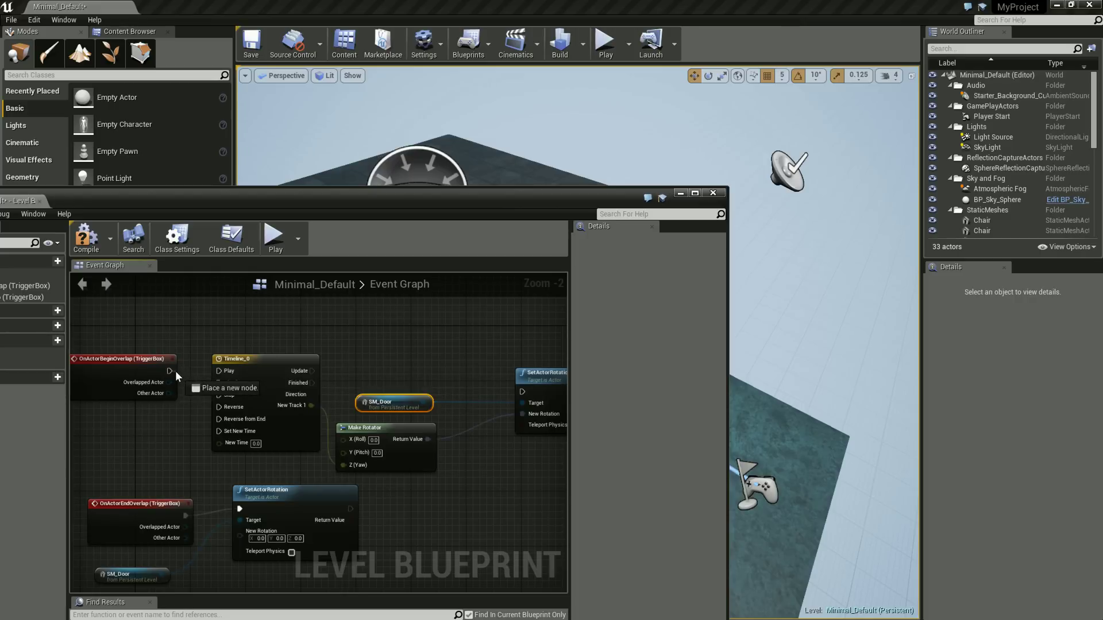
drag(222, 371, 228, 374)
drag(227, 374, 227, 372)
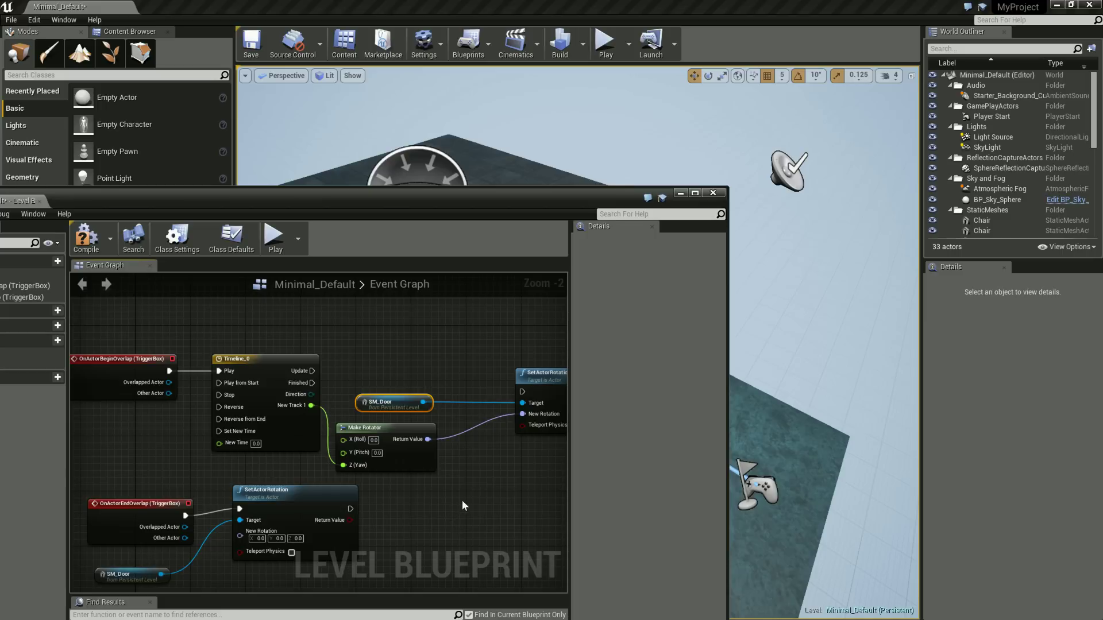
right_drag(463, 502, 447, 496)
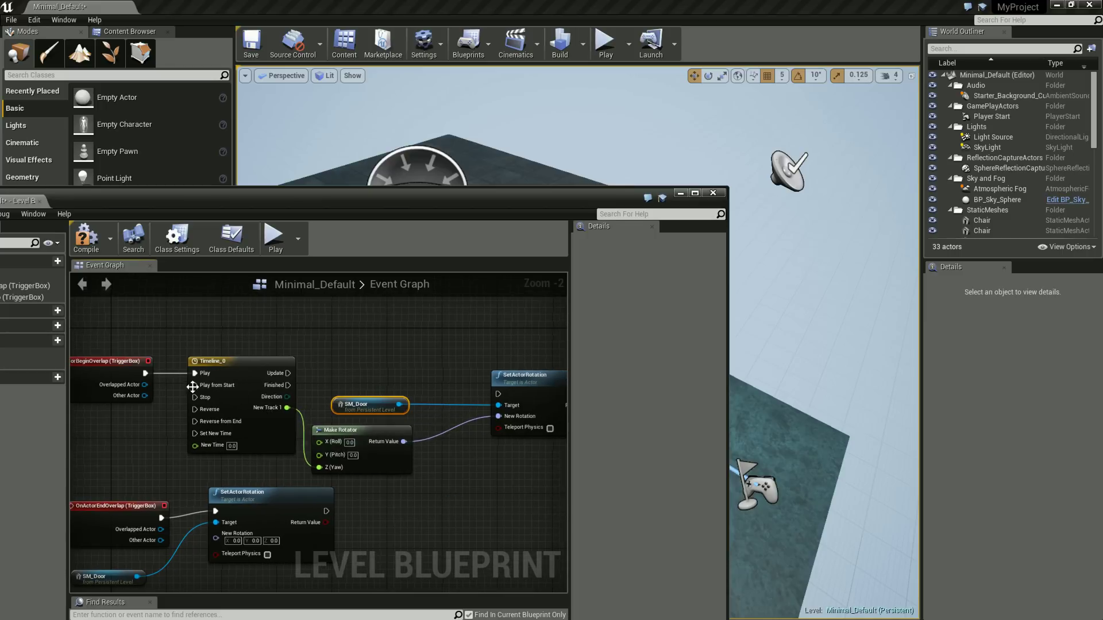
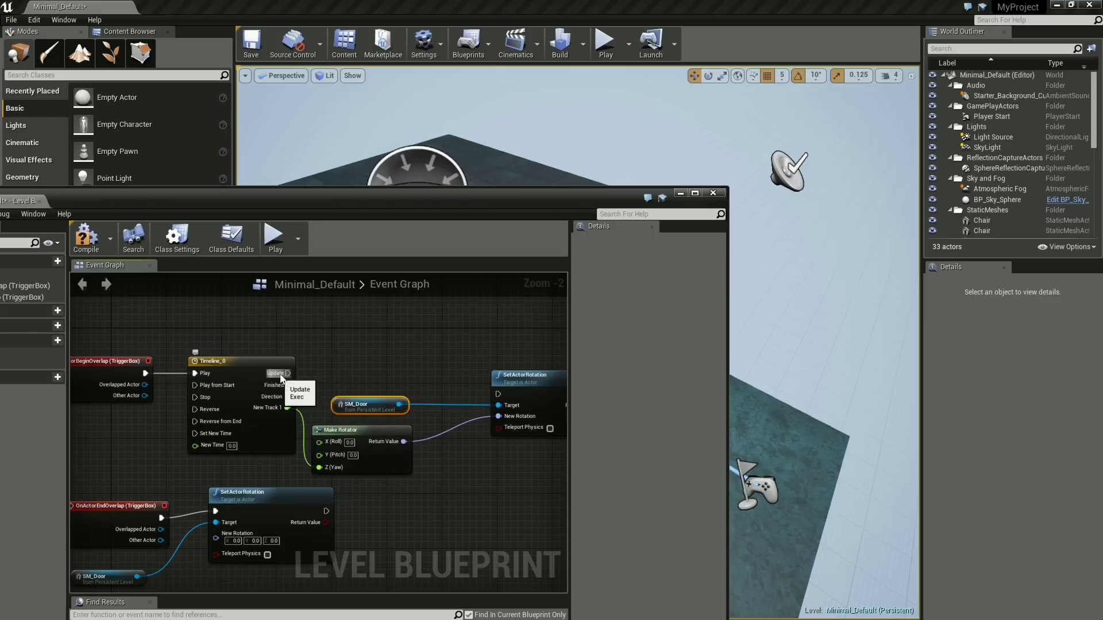
Step: Connect Timeline_0's Update output to the execution input of SM_Door's SetActorRotation
drag(286, 385, 270, 386)
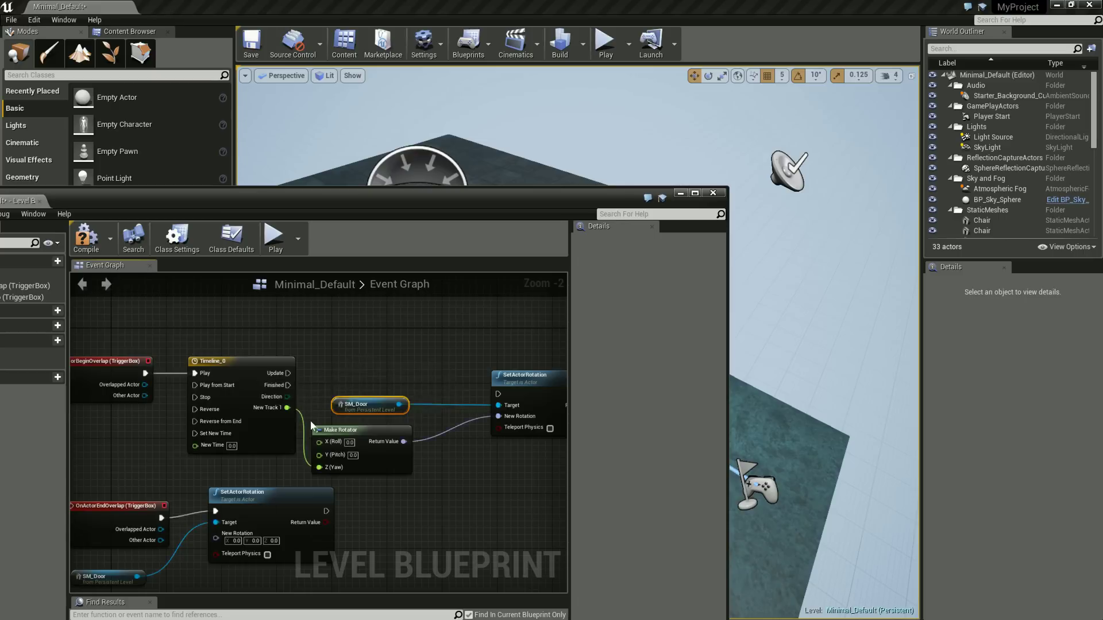
drag(274, 375, 224, 378)
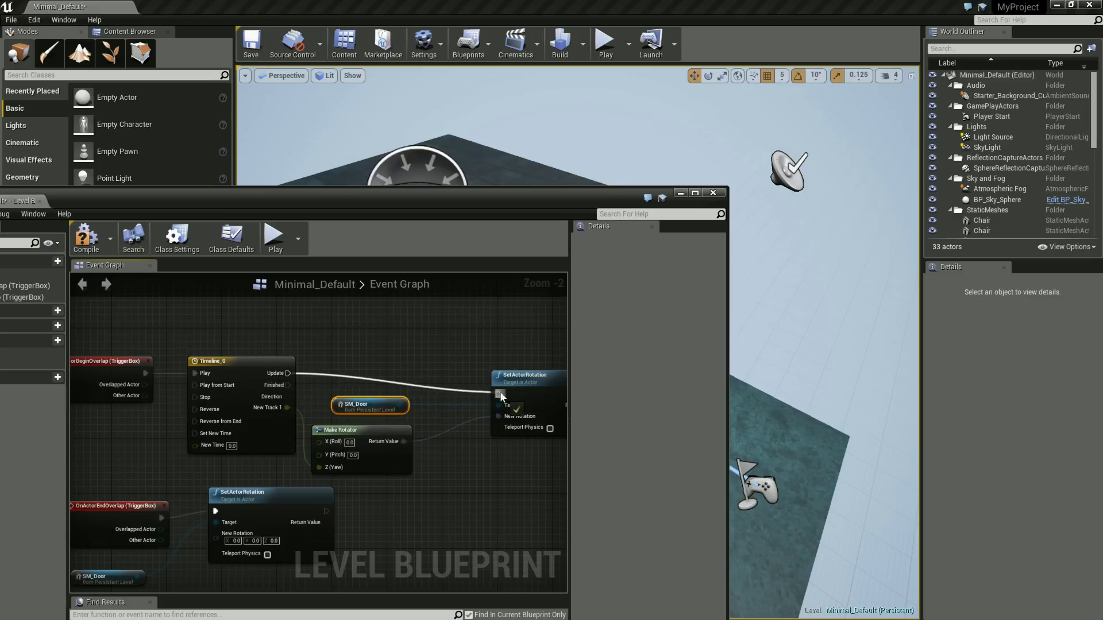
drag(500, 392, 500, 391)
right_drag(504, 412, 200, 379)
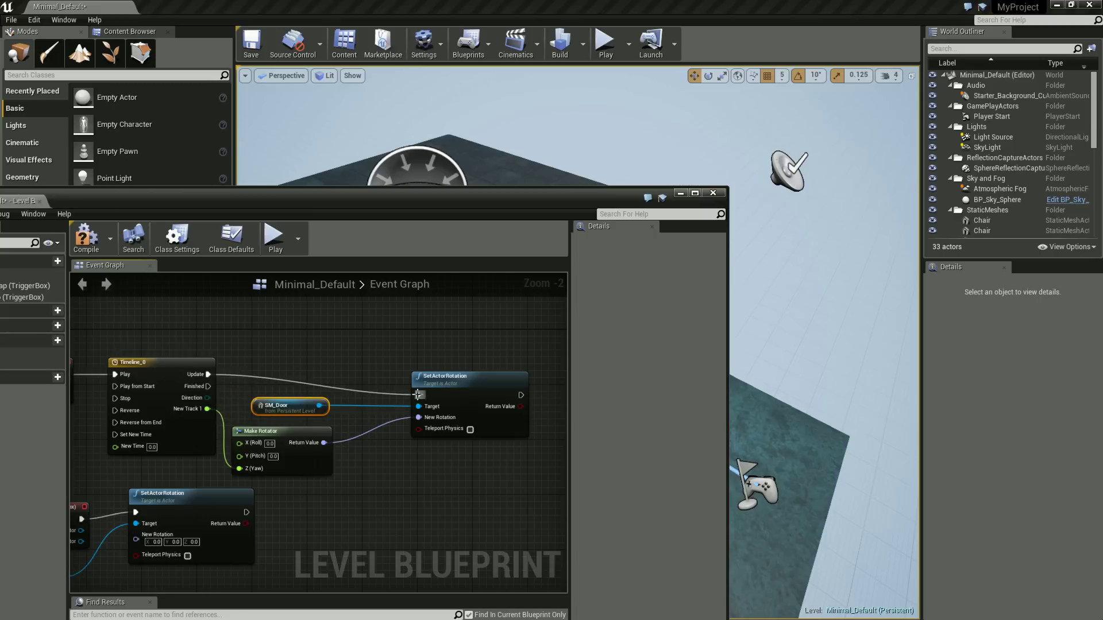
drag(473, 407, 438, 400)
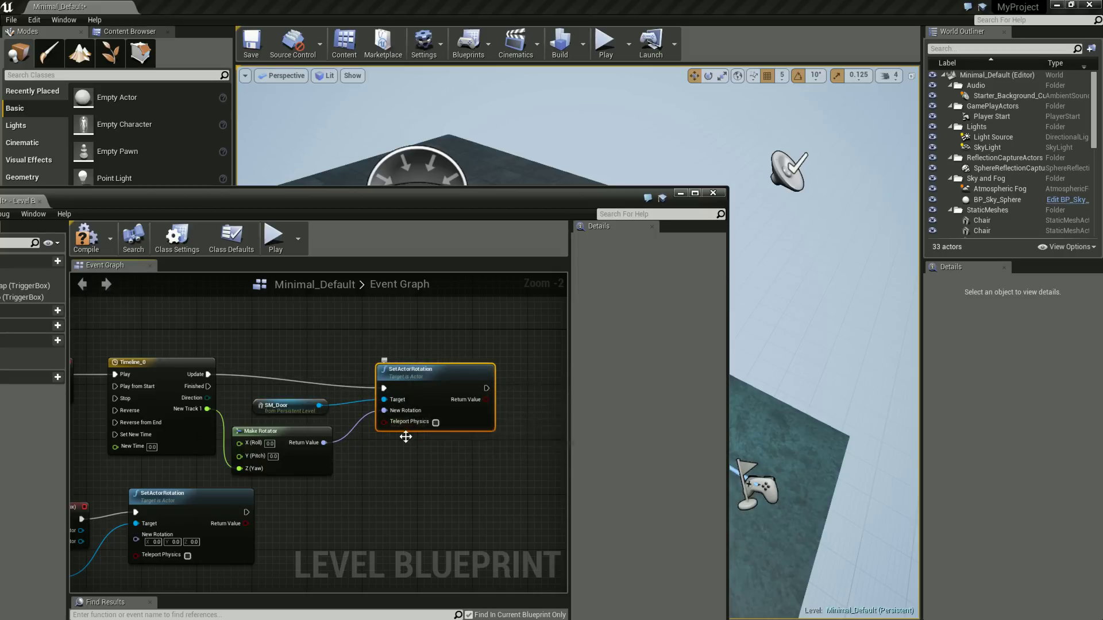
Step: Feed New Track 1 into the Make Rotator's Z (Yaw) and tidy the node layout
right_drag(390, 460, 458, 436)
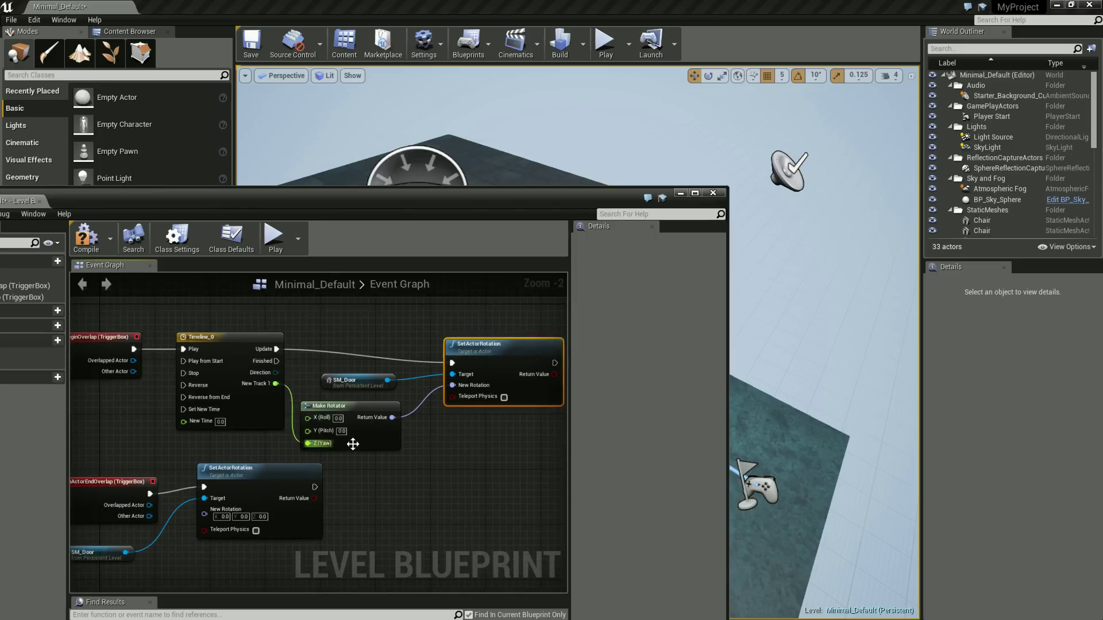
drag(306, 444, 308, 443)
drag(351, 408, 366, 409)
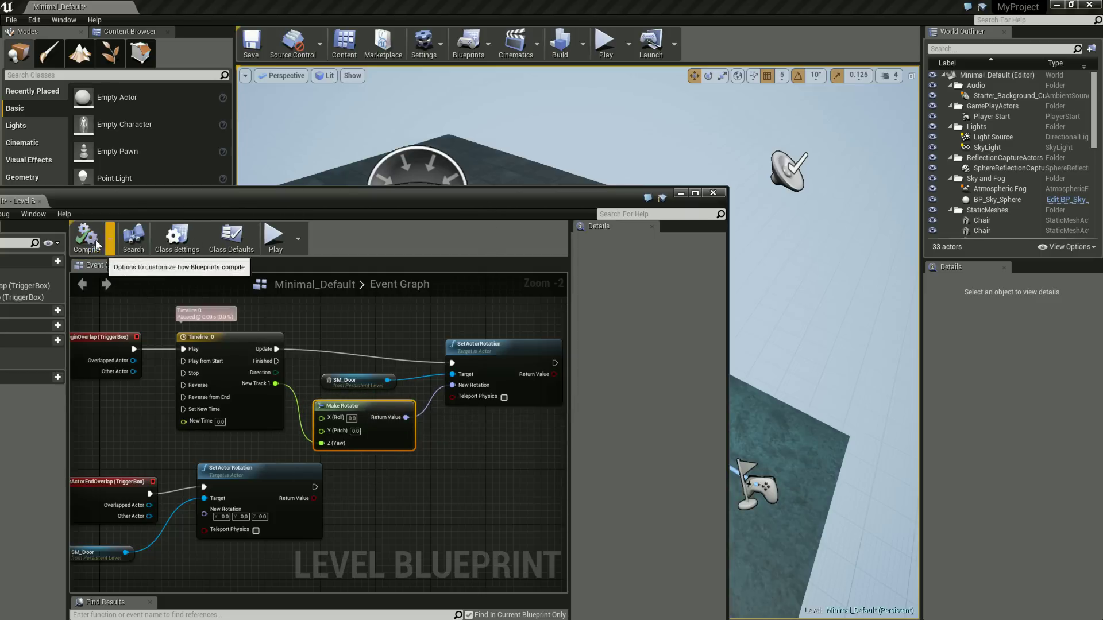
drag(473, 200, 250, 430)
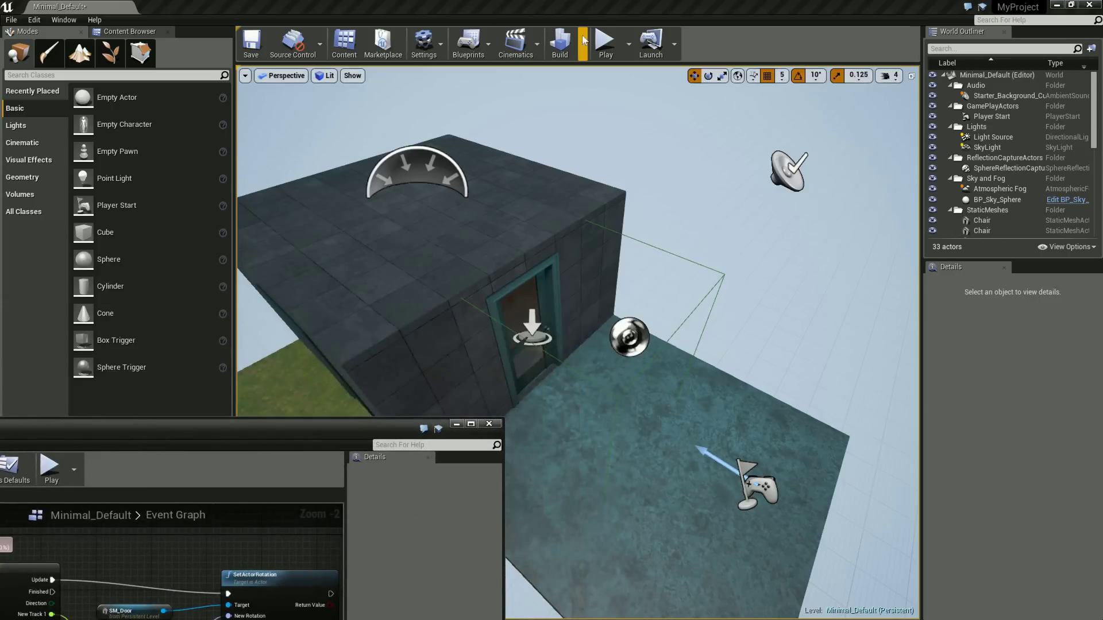
Step: Start a Play session and walk up to SM_Door so it swings open
click(606, 43)
click(645, 343)
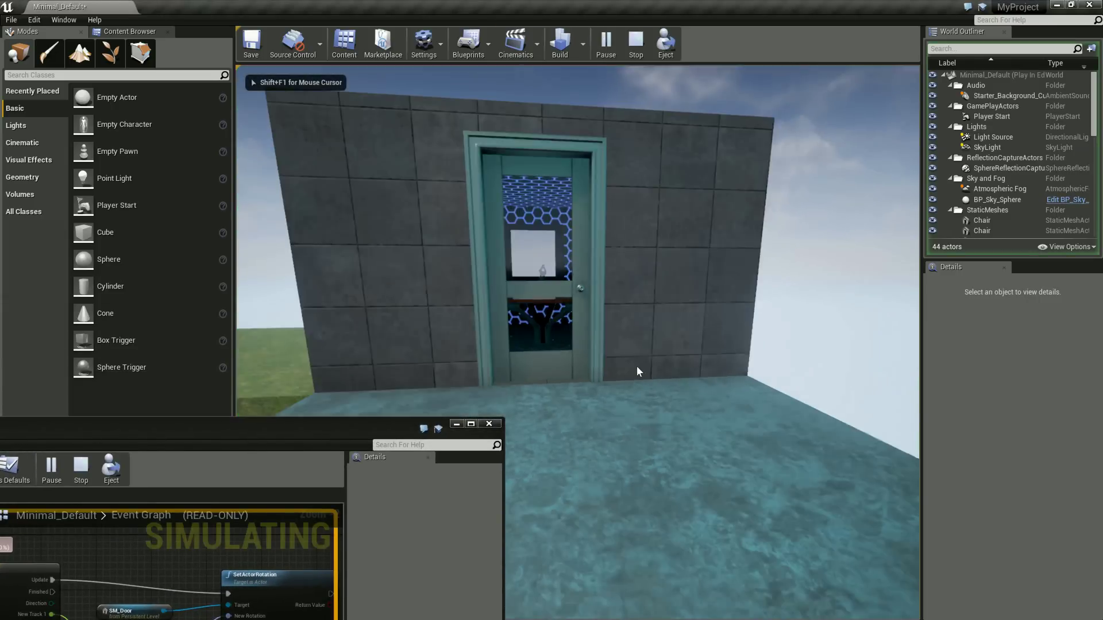
key(w)
key(s)
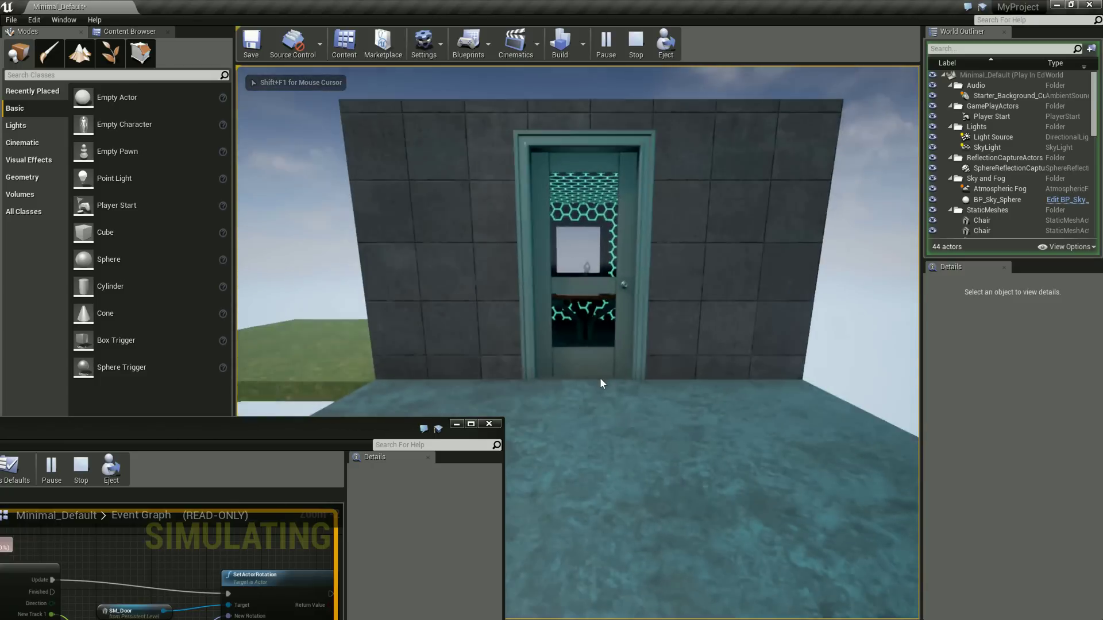
key(w)
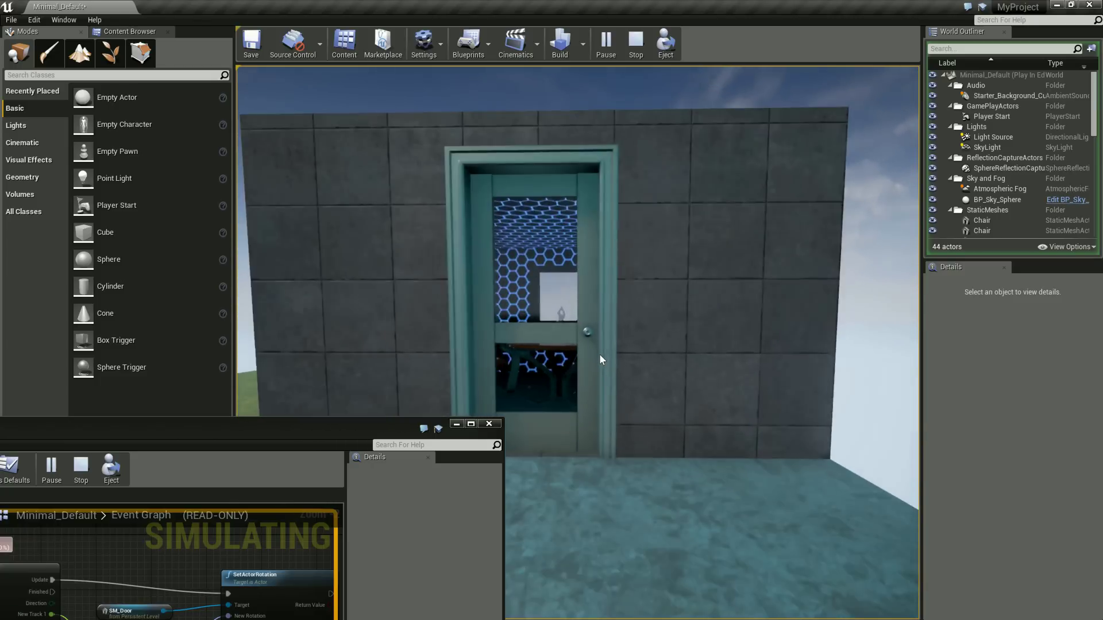
key(w)
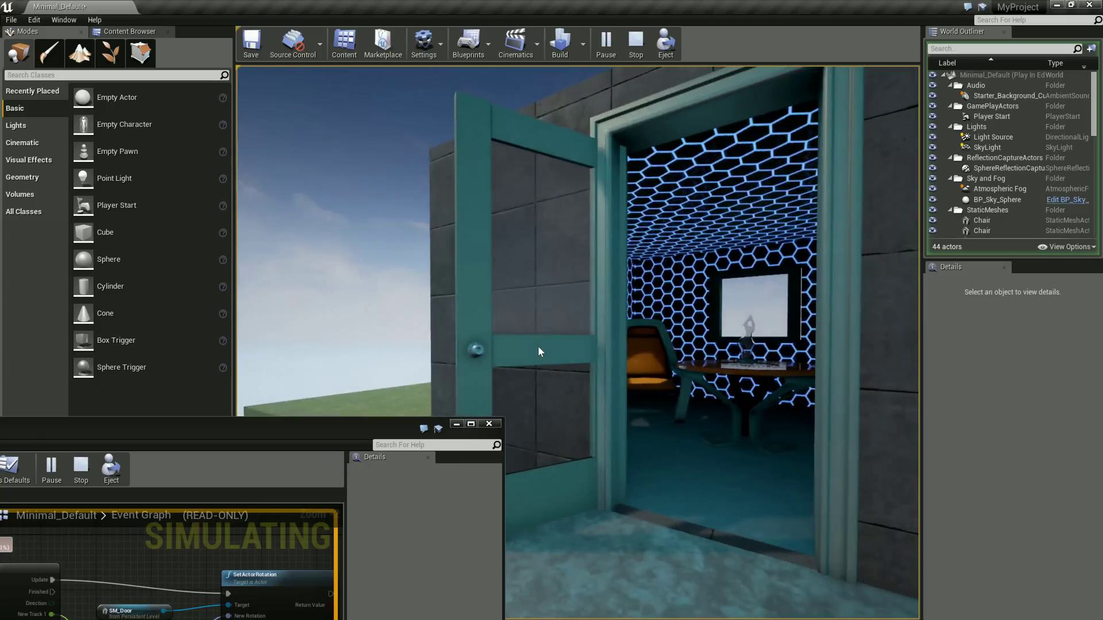
key(w)
key(w)
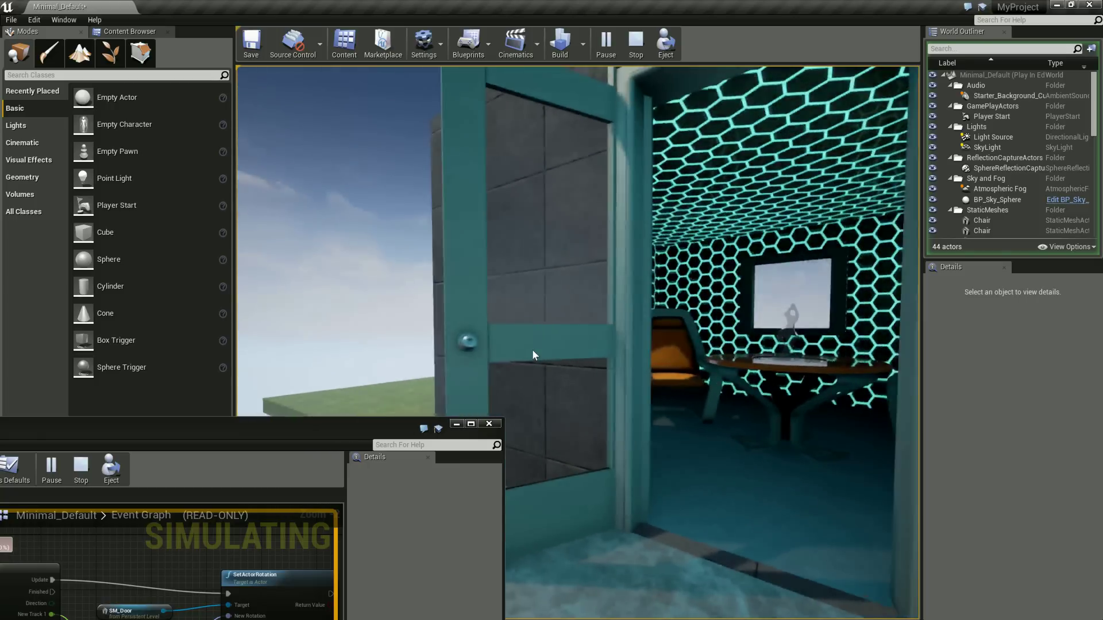
key(w)
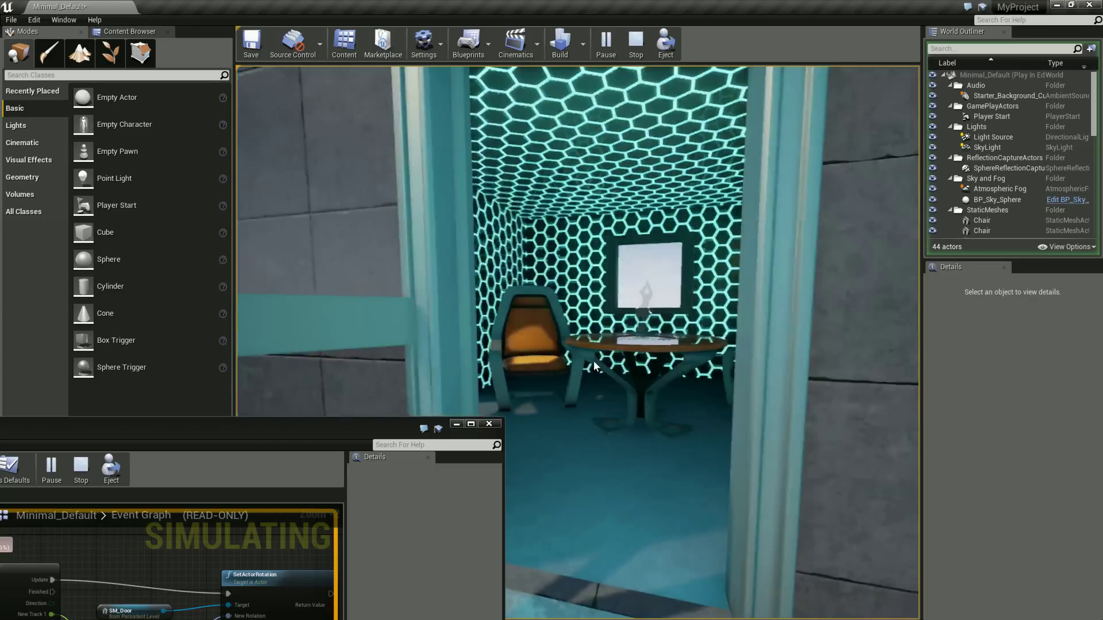
key(w)
Step: Back away from the doorway so the door closes, then stop playing
key(s)
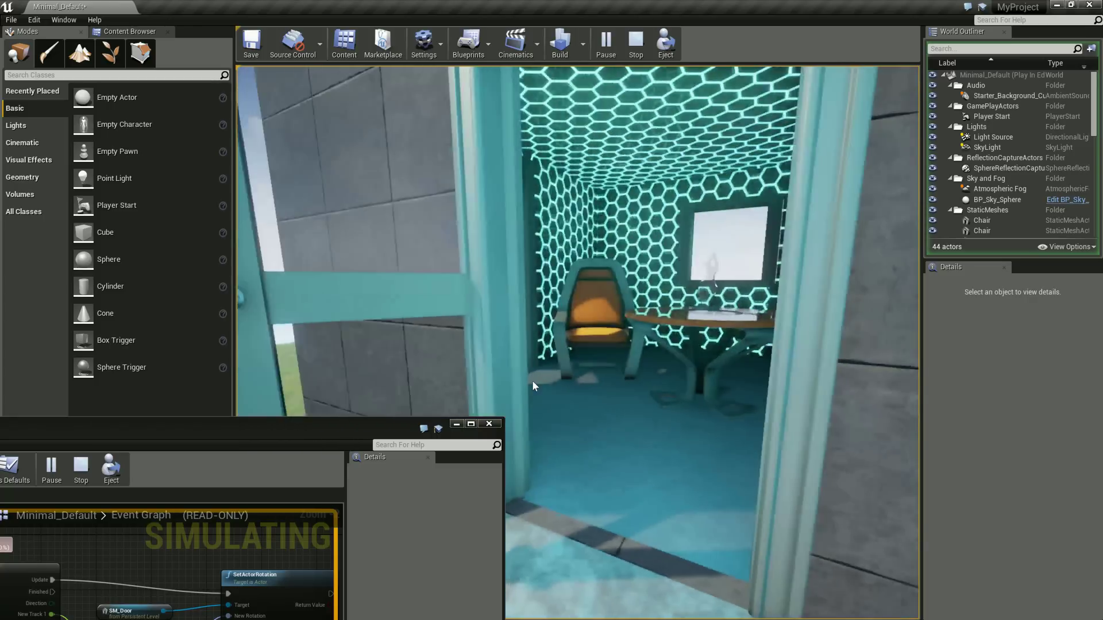
key(s)
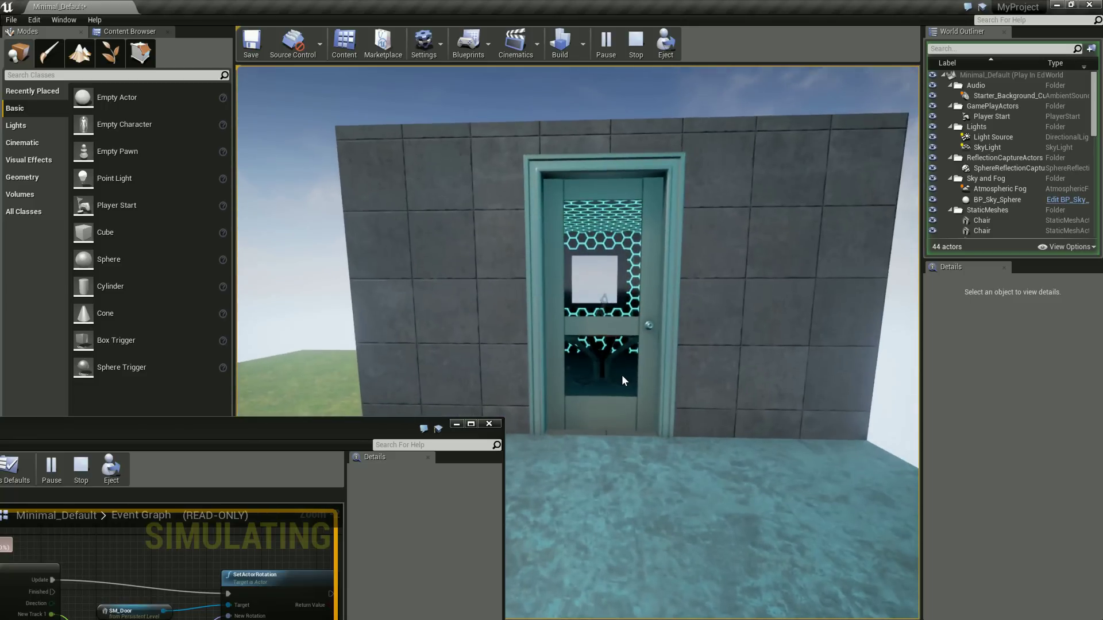
key(e)
key(Escape)
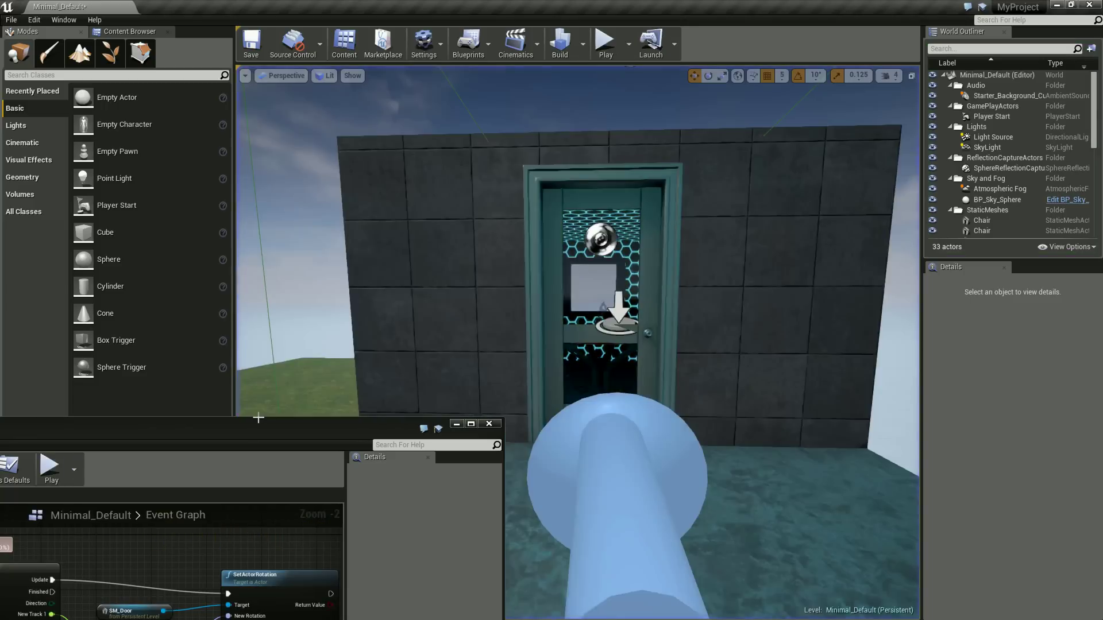
Step: Break the begin-overlap link to Timeline_0's Play and rewire it to Play from Start
mouse_move(260, 427)
mouse_down()
mouse_move(145, 420)
mouse_move(491, 174)
mouse_move(535, 129)
mouse_up()
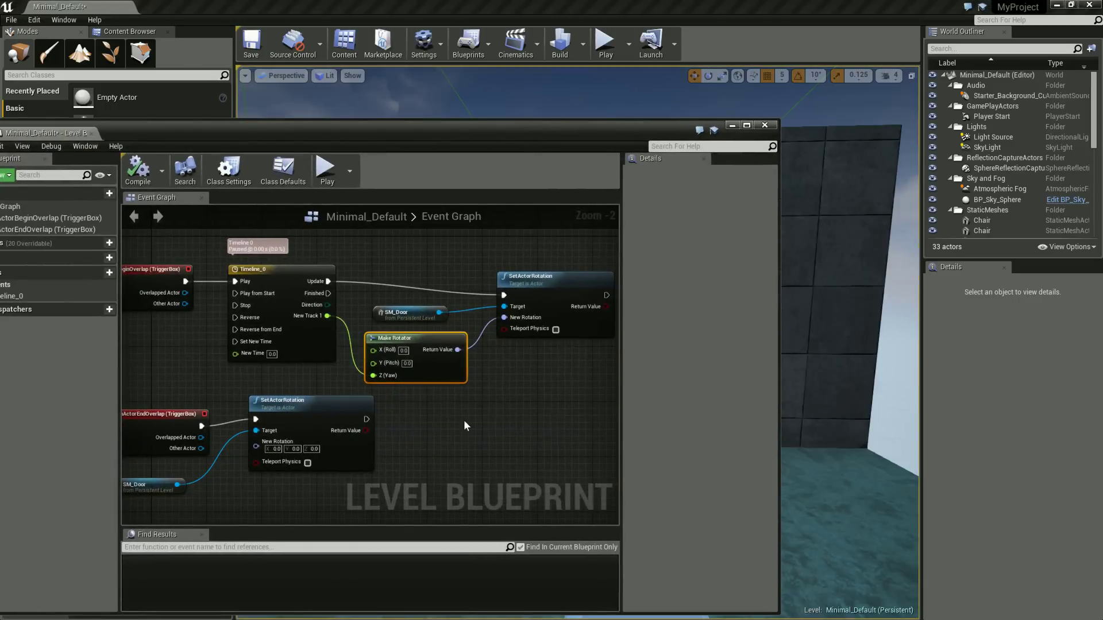
right_drag(465, 426, 565, 380)
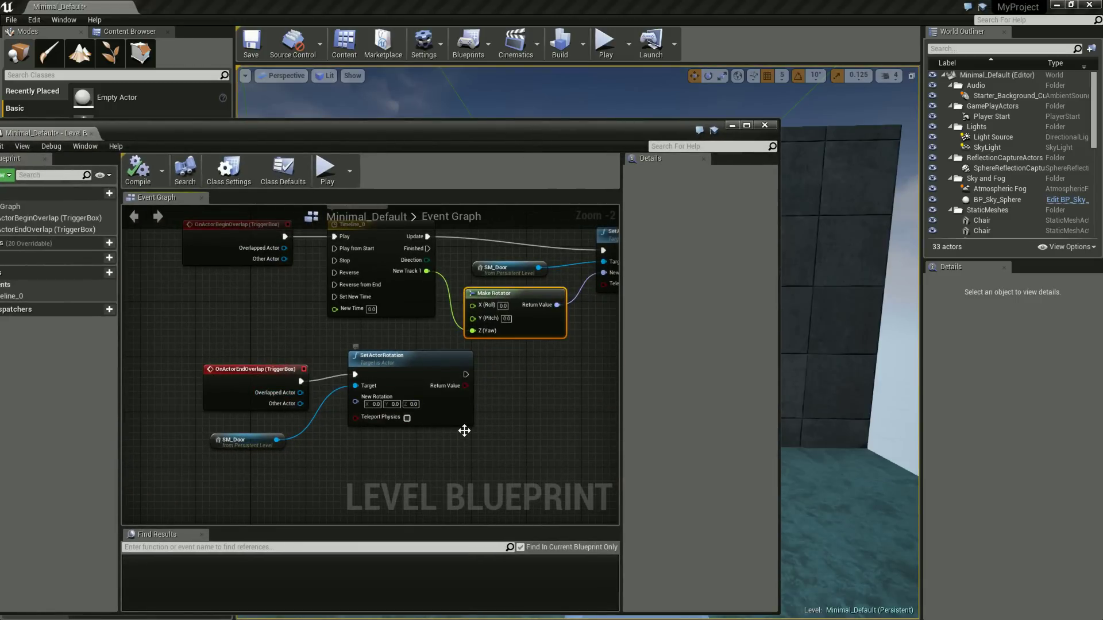
right_drag(525, 401, 442, 455)
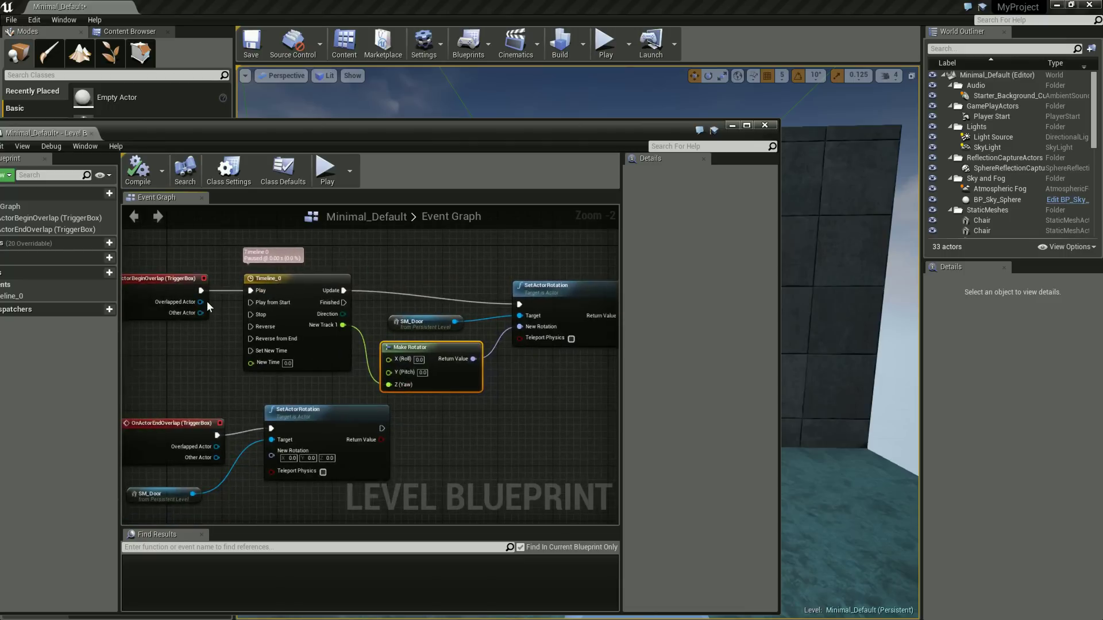
right_click(243, 292)
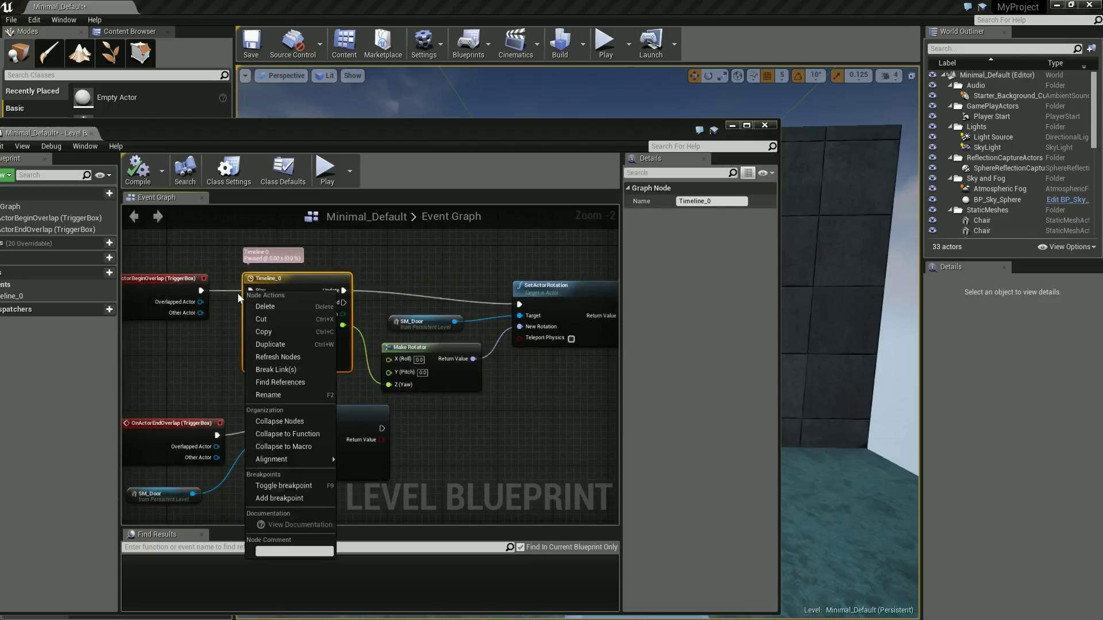
right_click(249, 291)
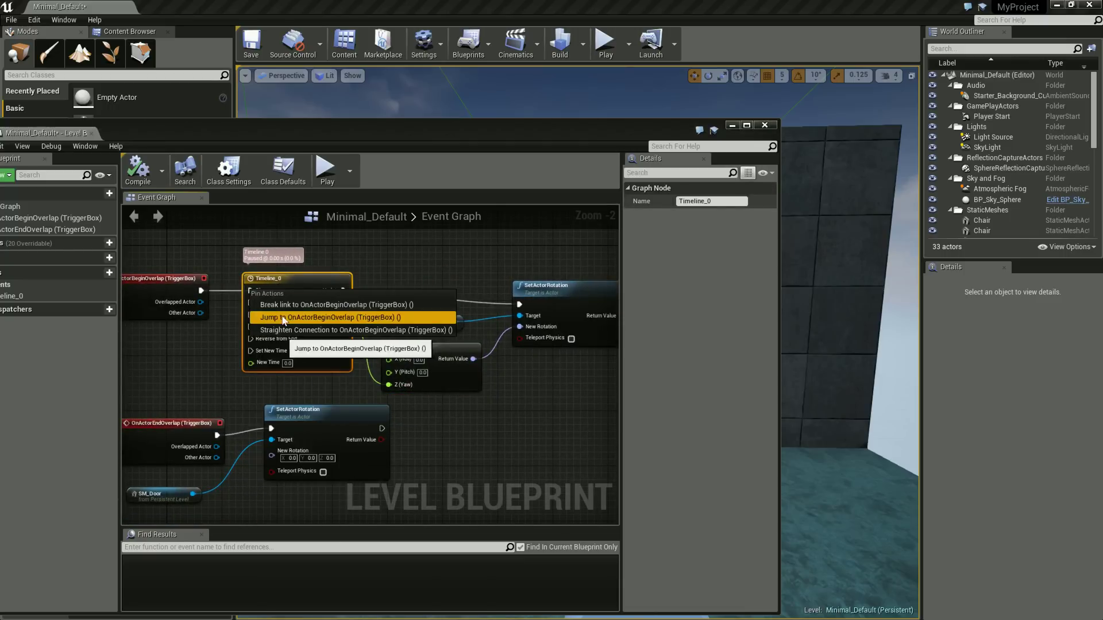
click(283, 305)
drag(202, 290, 250, 302)
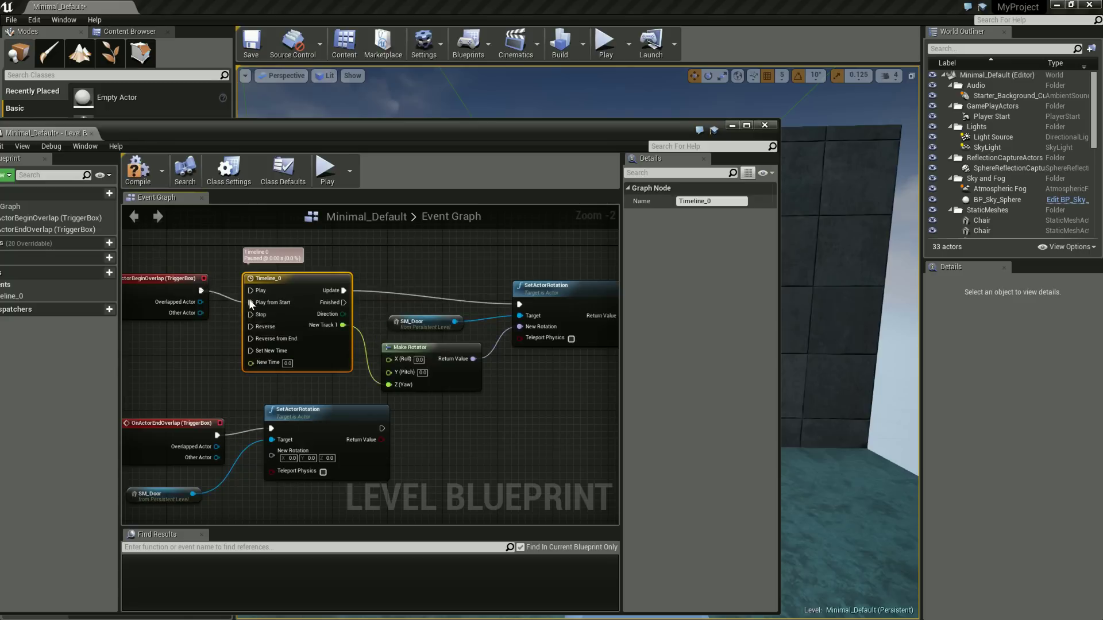
Step: Box-select the OnActorEndOverlap event with its rotation nodes and delete them
mouse_move(636, 138)
mouse_down()
mouse_move(260, 326)
mouse_move(633, 130)
mouse_up()
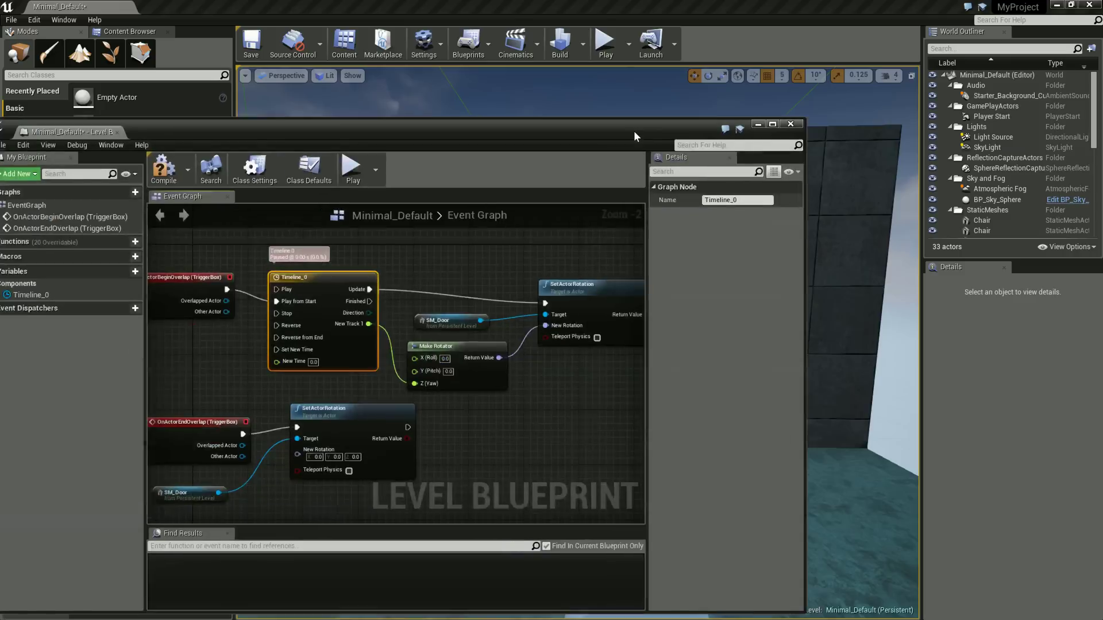
drag(456, 502, 340, 395)
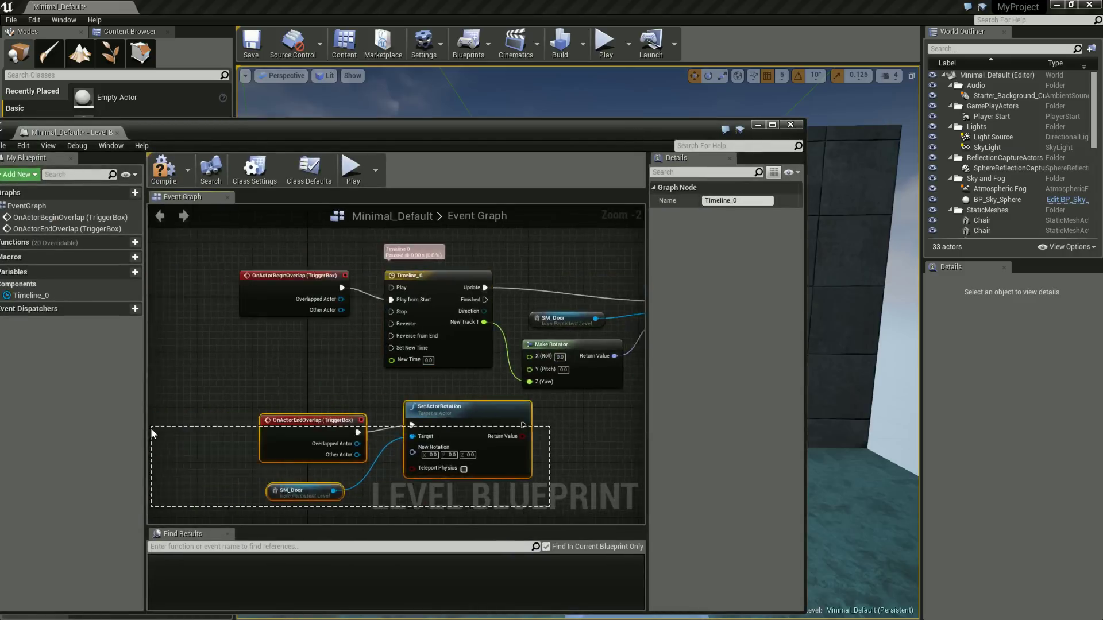
key(Delete)
right_drag(509, 408, 396, 447)
mouse_move(534, 133)
mouse_down()
mouse_move(237, 334)
mouse_move(375, 354)
mouse_move(152, 351)
mouse_up()
Step: Play the level again, walk up to SM_Door until it opens, then stop playing
click(604, 44)
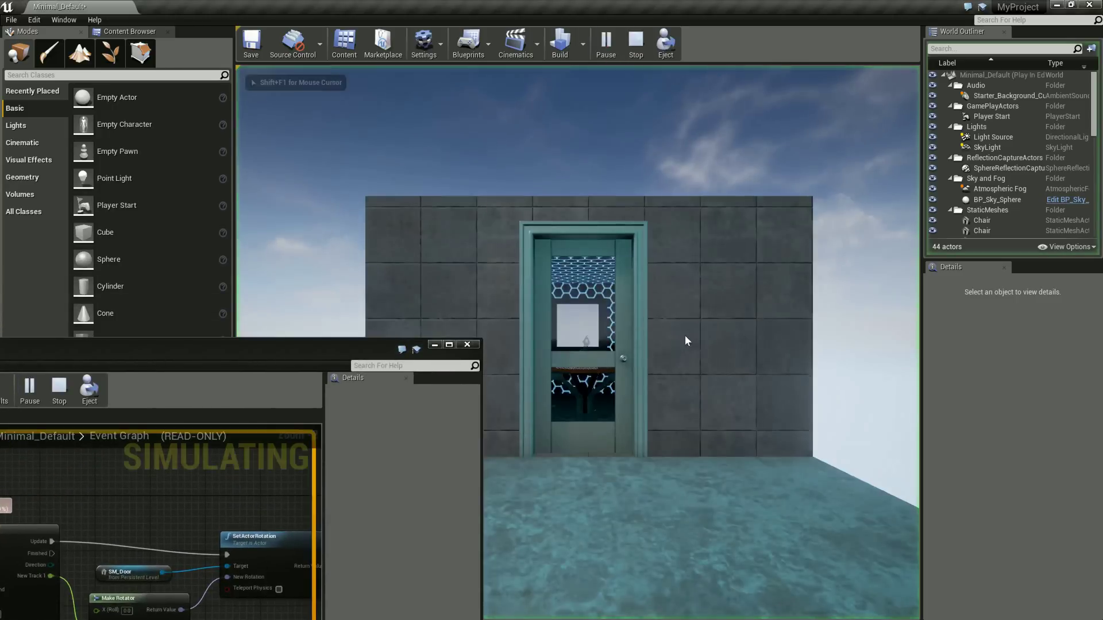
key(w)
key(w)
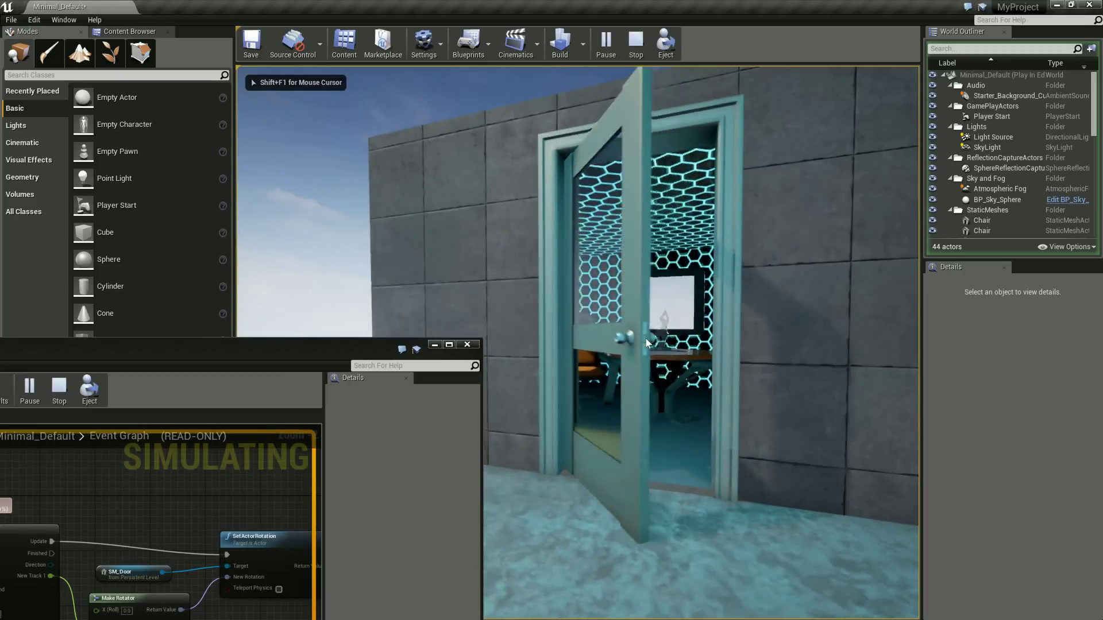
key(s)
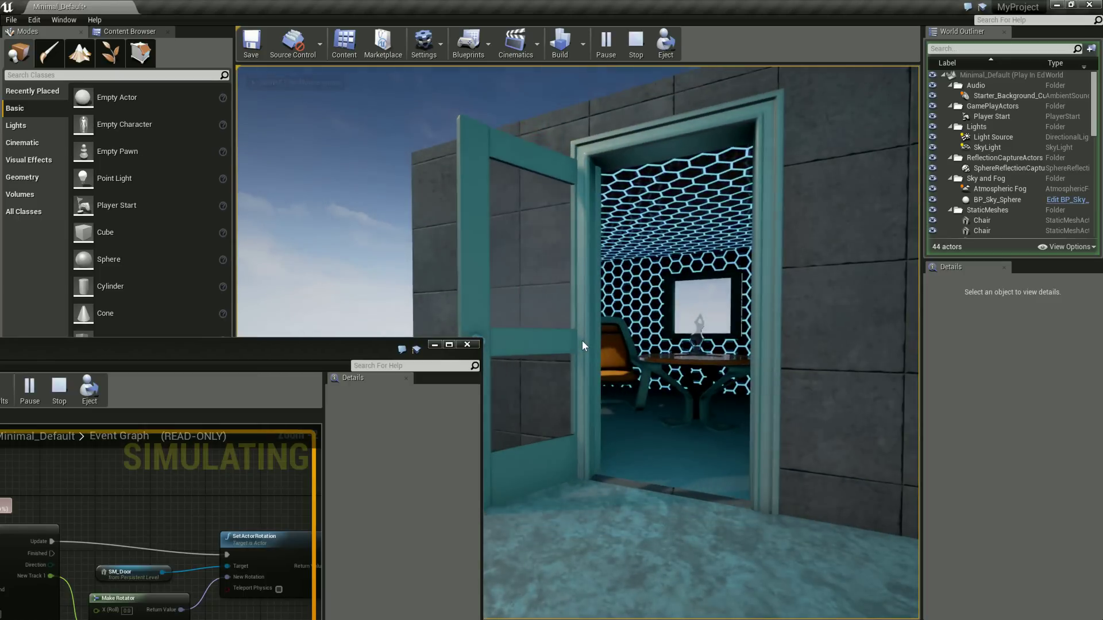
key(s)
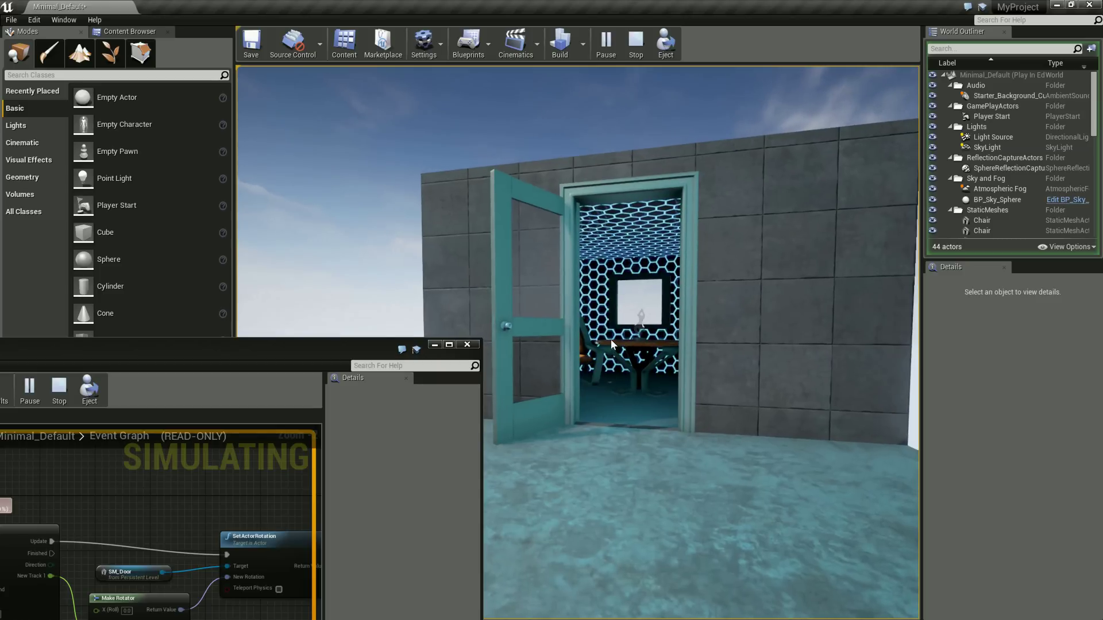
key(w)
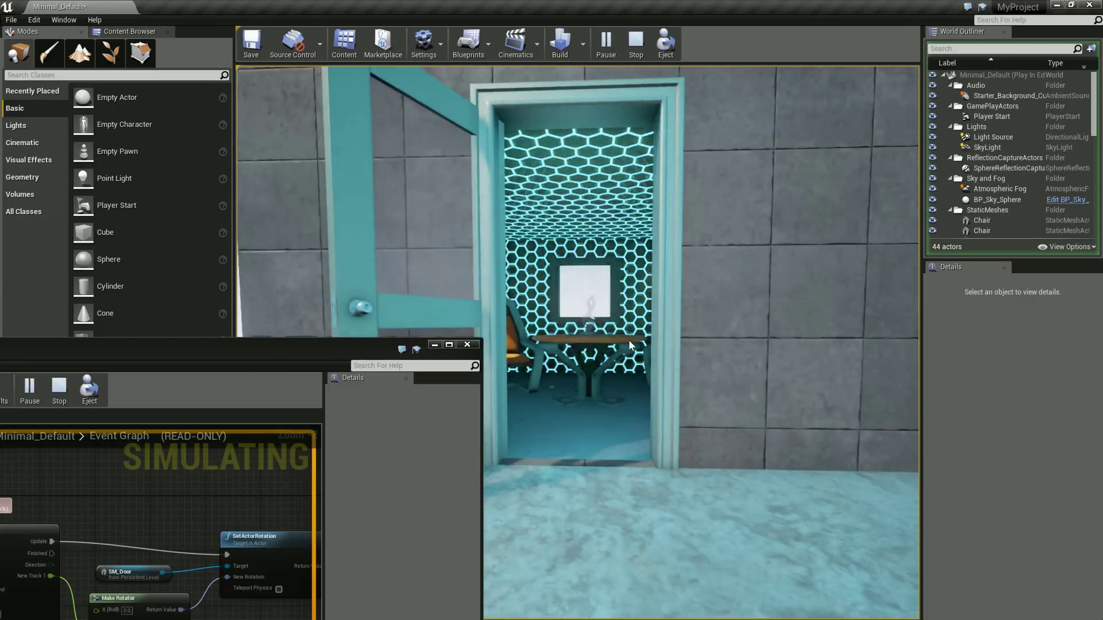
key(Escape)
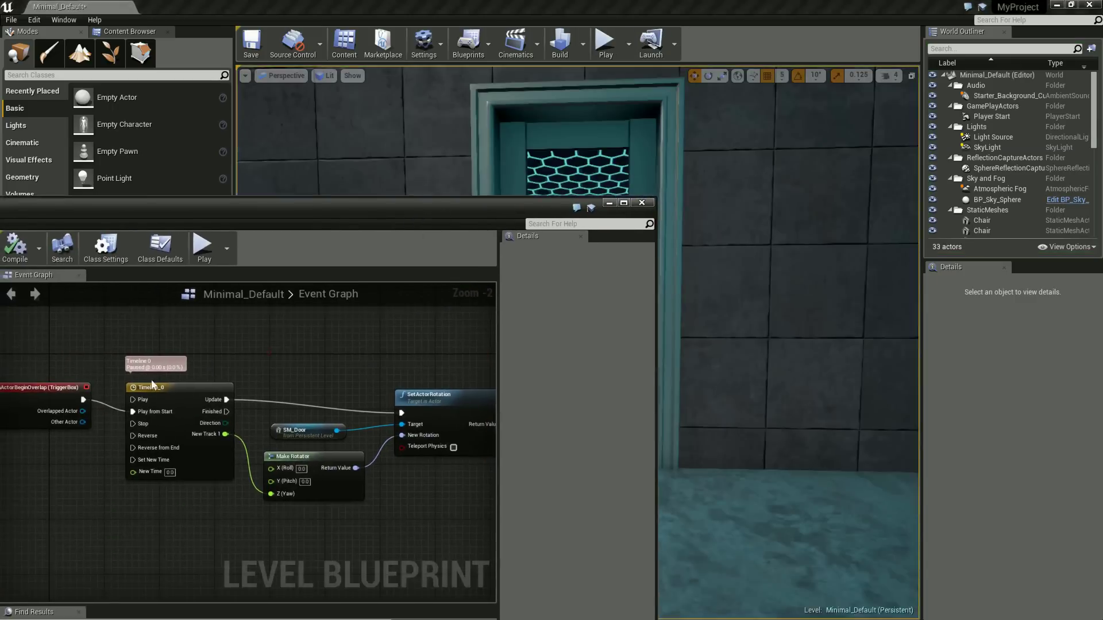
Step: Wire OnActorBeginOverlap to Timeline_0's Play input and start a Play session
drag(110, 395, 134, 400)
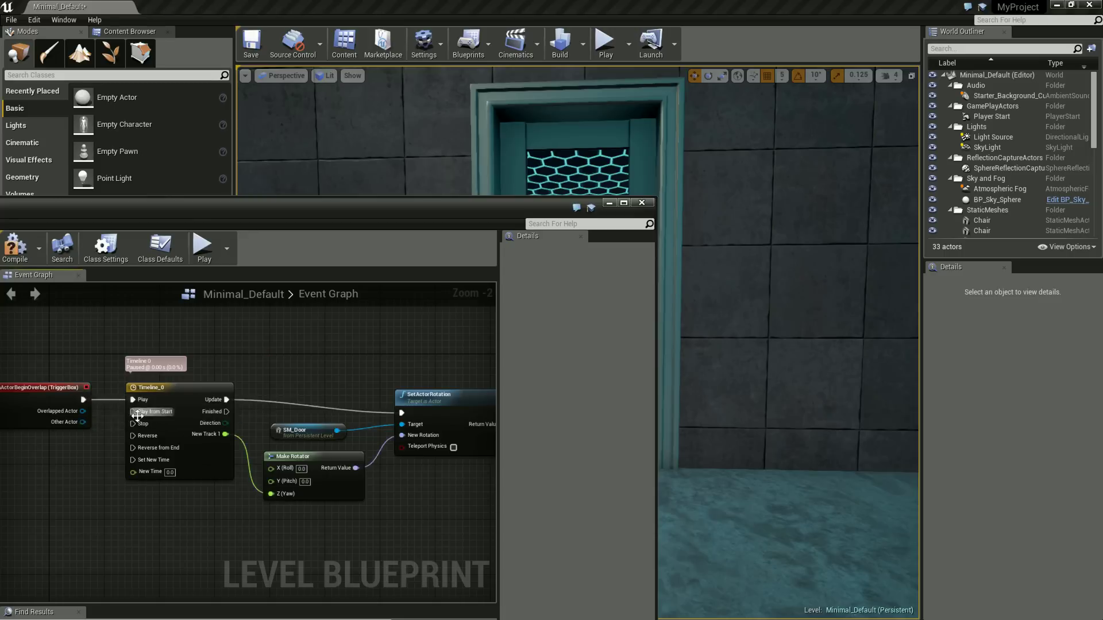
drag(460, 202, 241, 349)
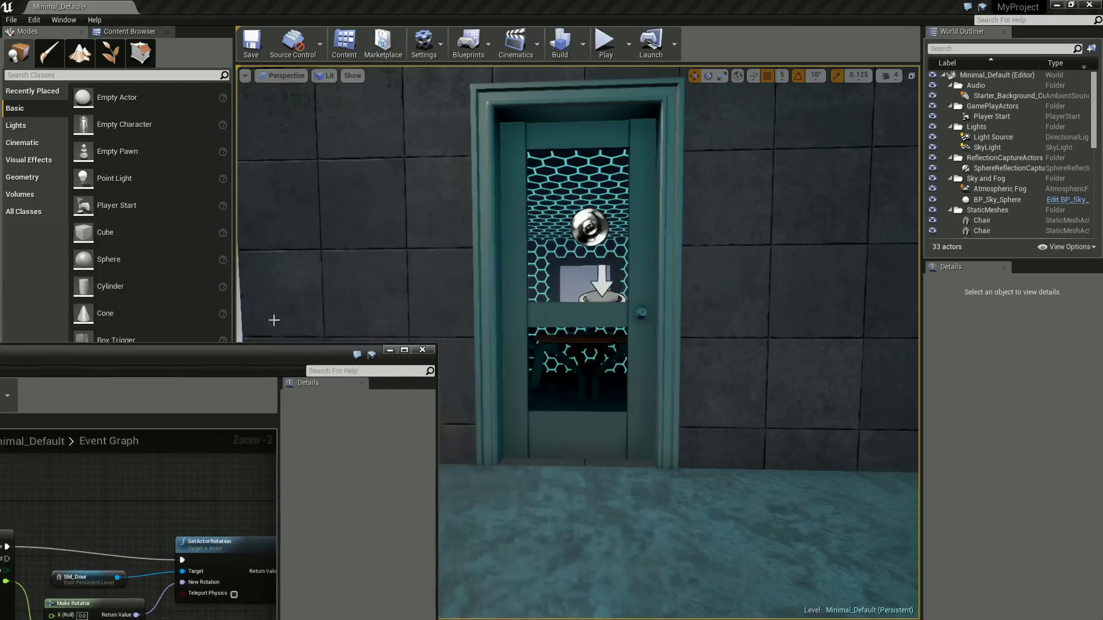
click(604, 42)
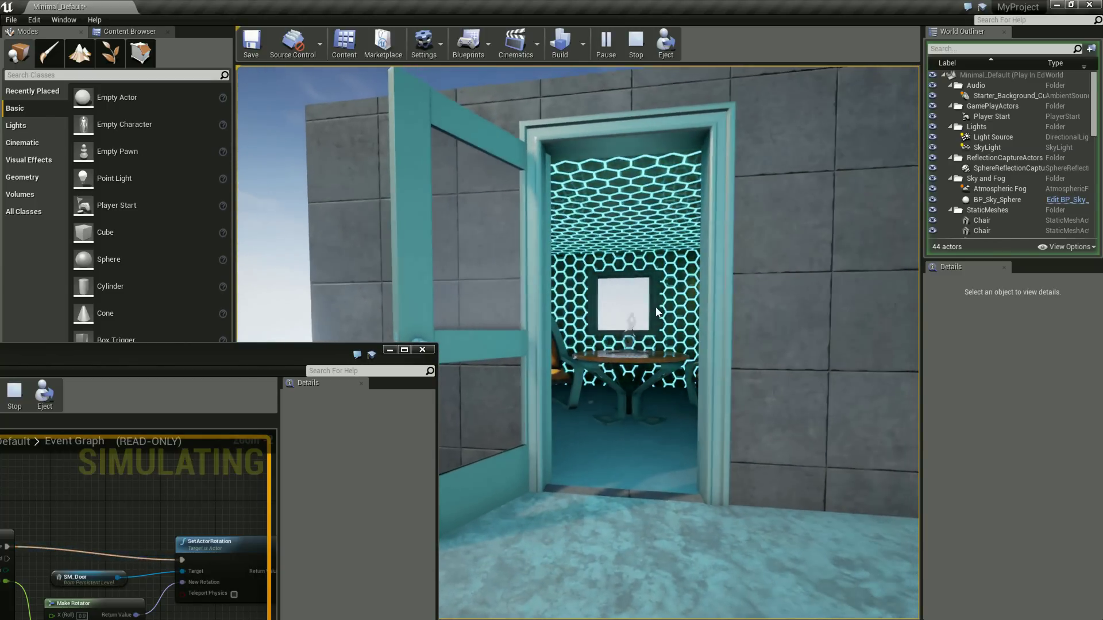
Step: Walk in and out of the doorway to confirm the door opens and stays open, then stop
key(s)
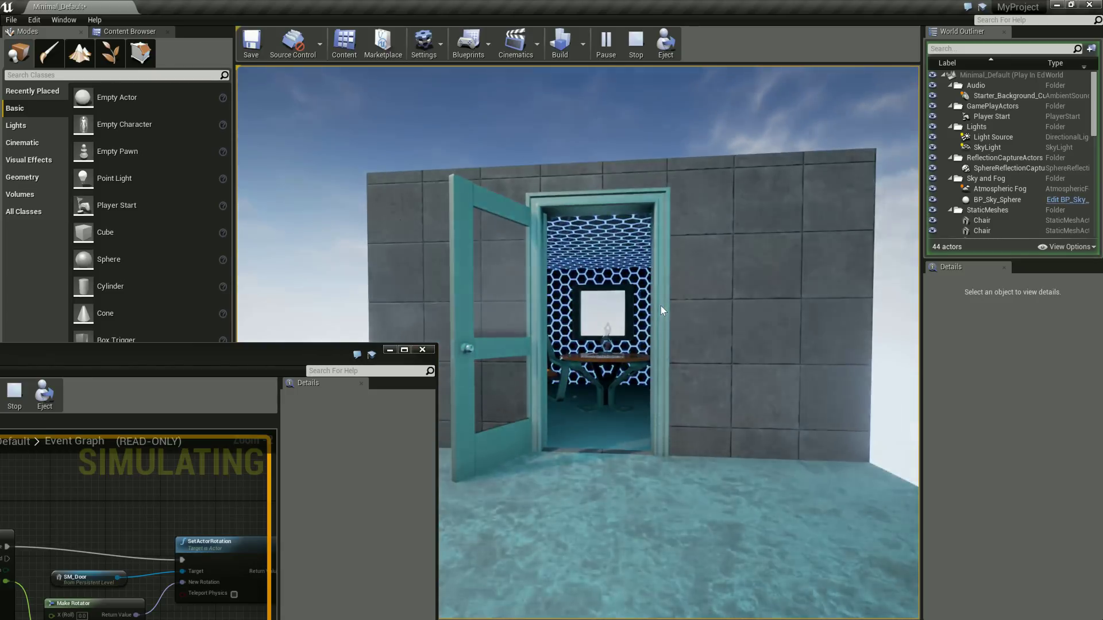
key(w)
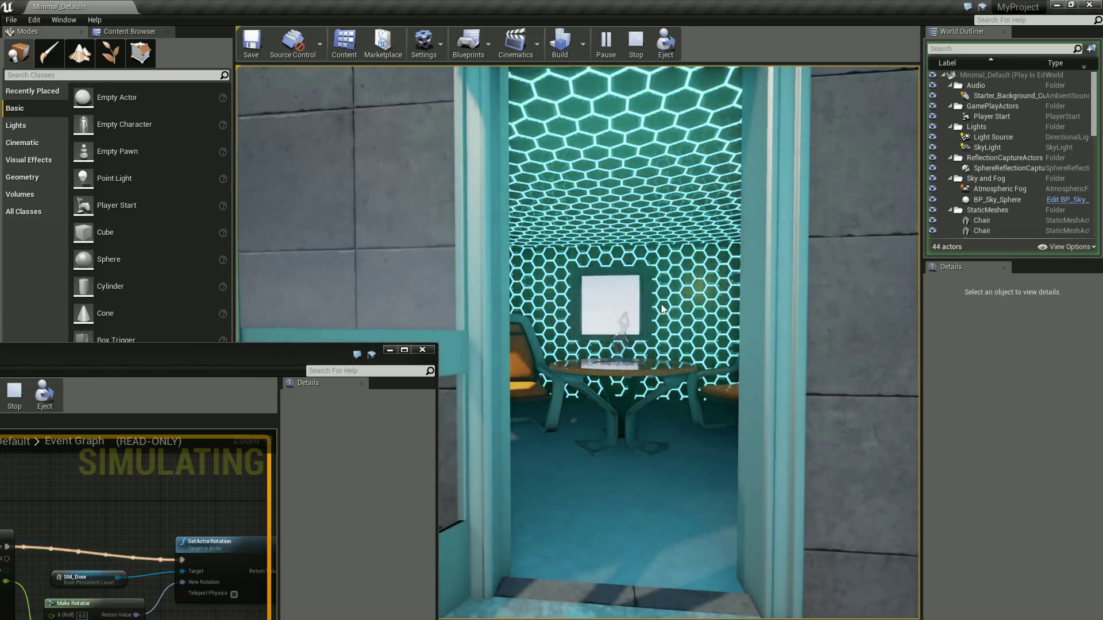
key(s)
key(w)
key(s)
key(w)
key(s)
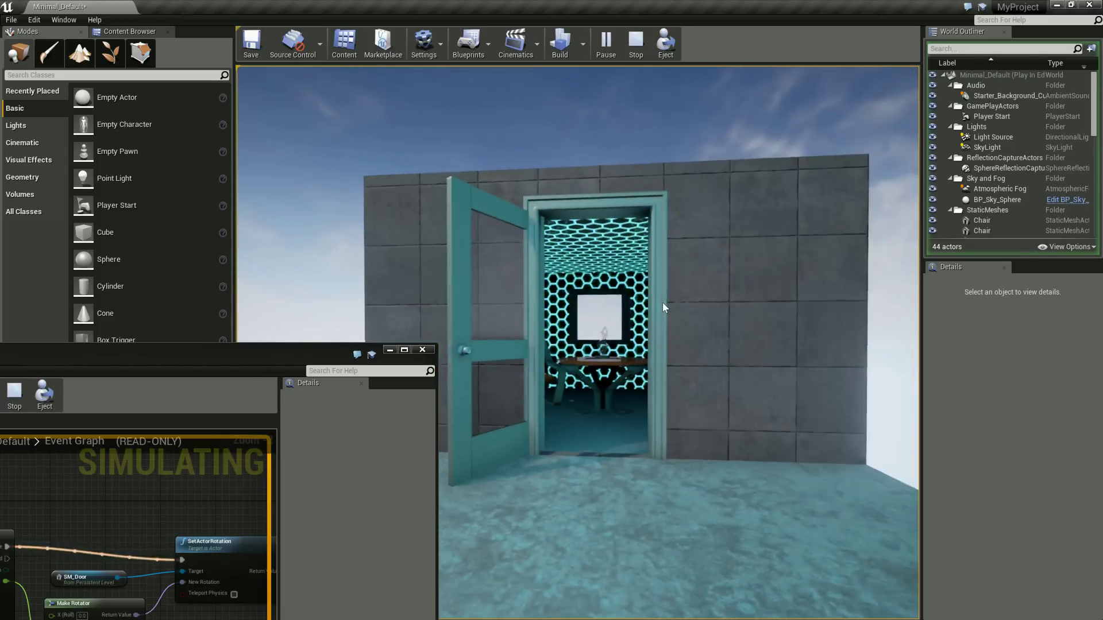
key(Escape)
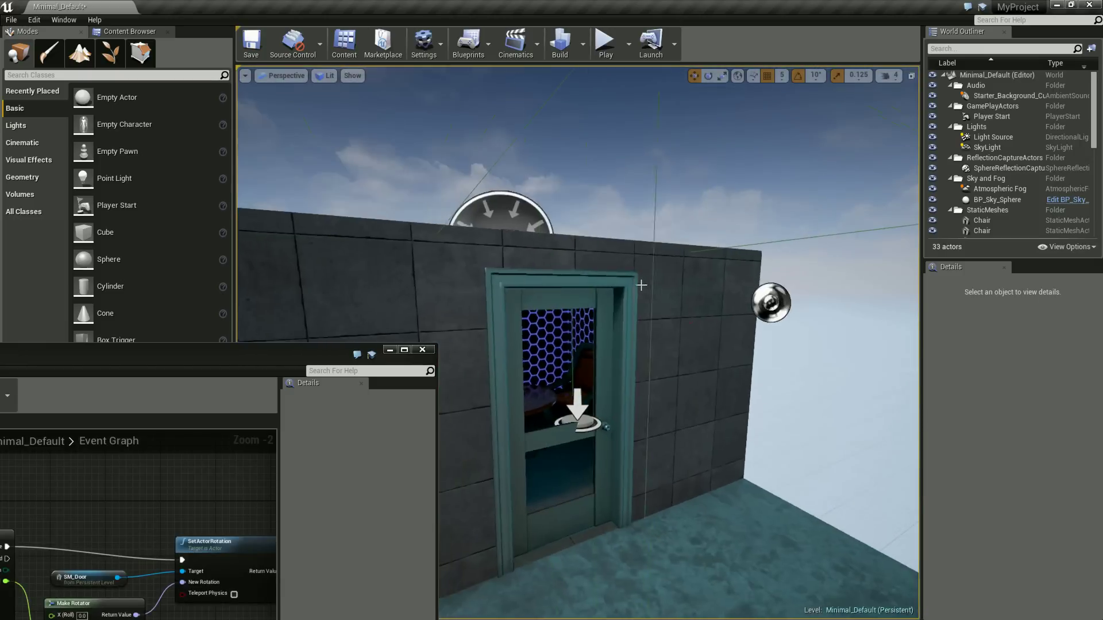
Step: With TriggerBox selected, add an On Actor End Overlap event for Trigger Box 1 to the graph
drag(377, 283, 454, 256)
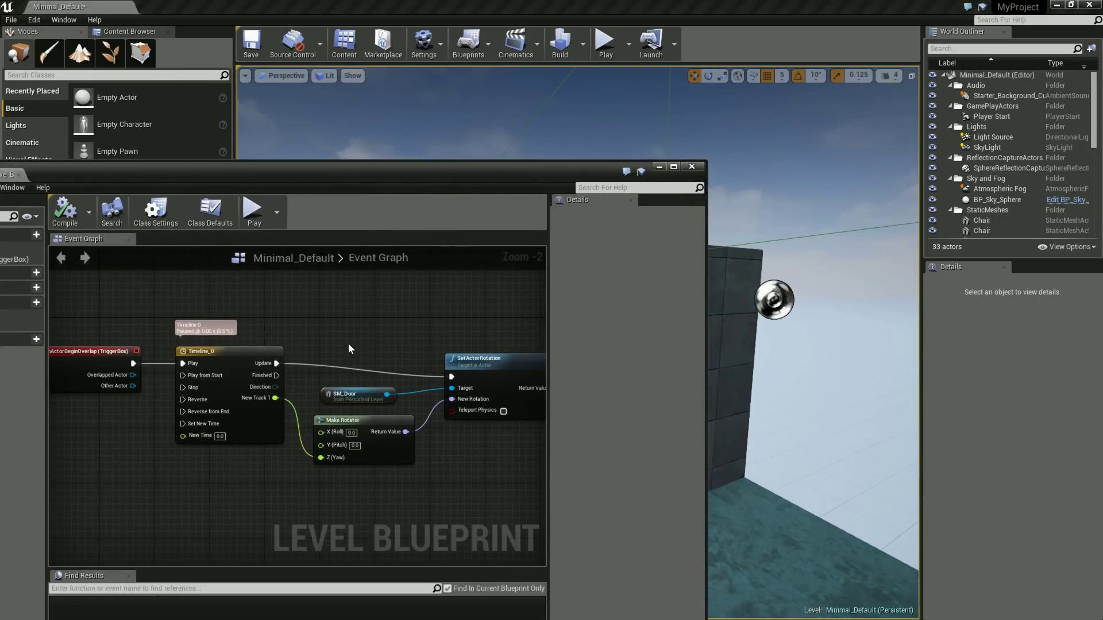
right_drag(257, 333, 271, 326)
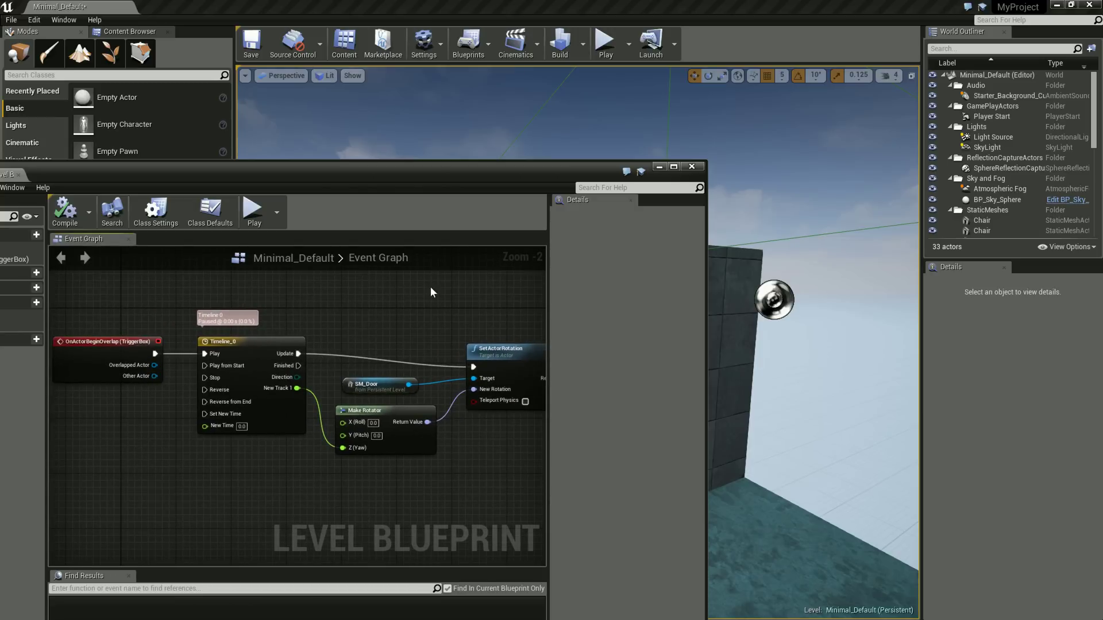
scroll(1015, 191, down, 5)
scroll(1014, 191, down, 4)
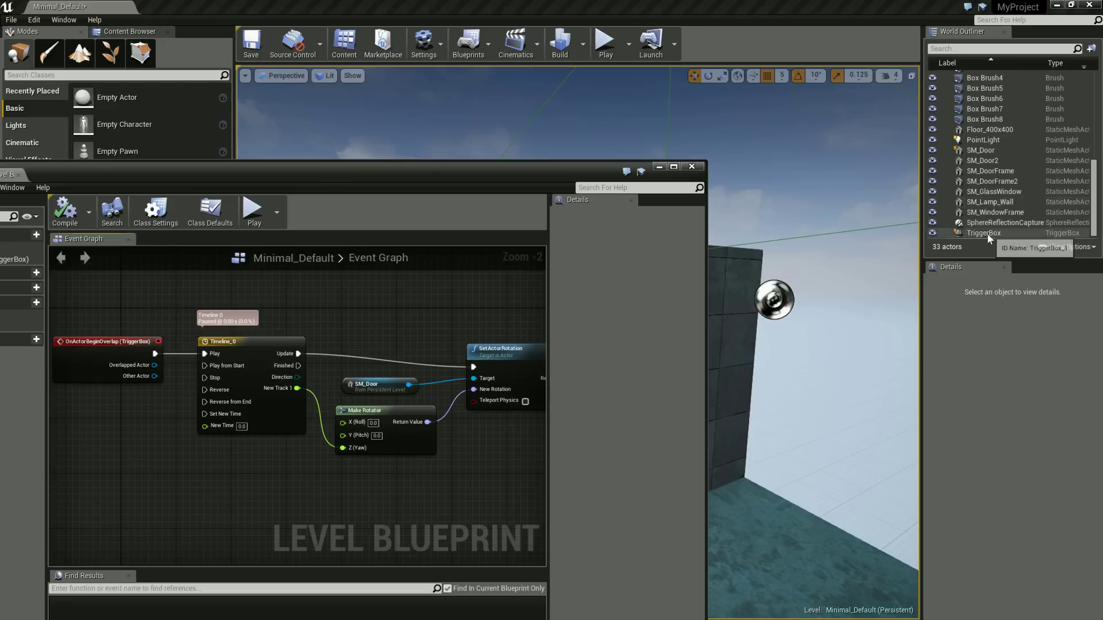
click(997, 234)
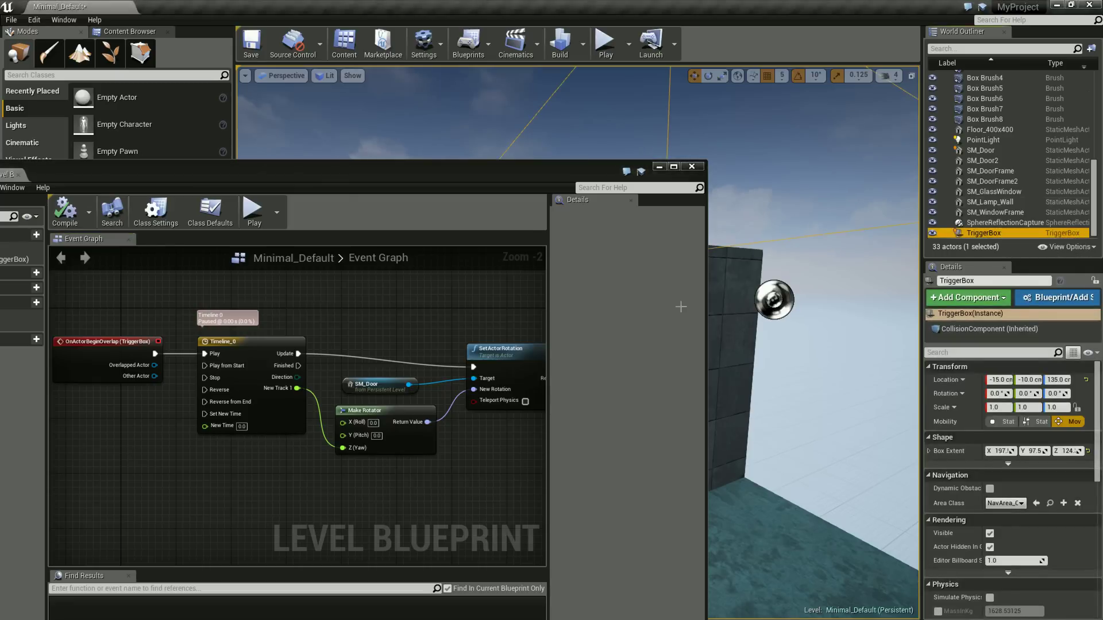
right_click(131, 443)
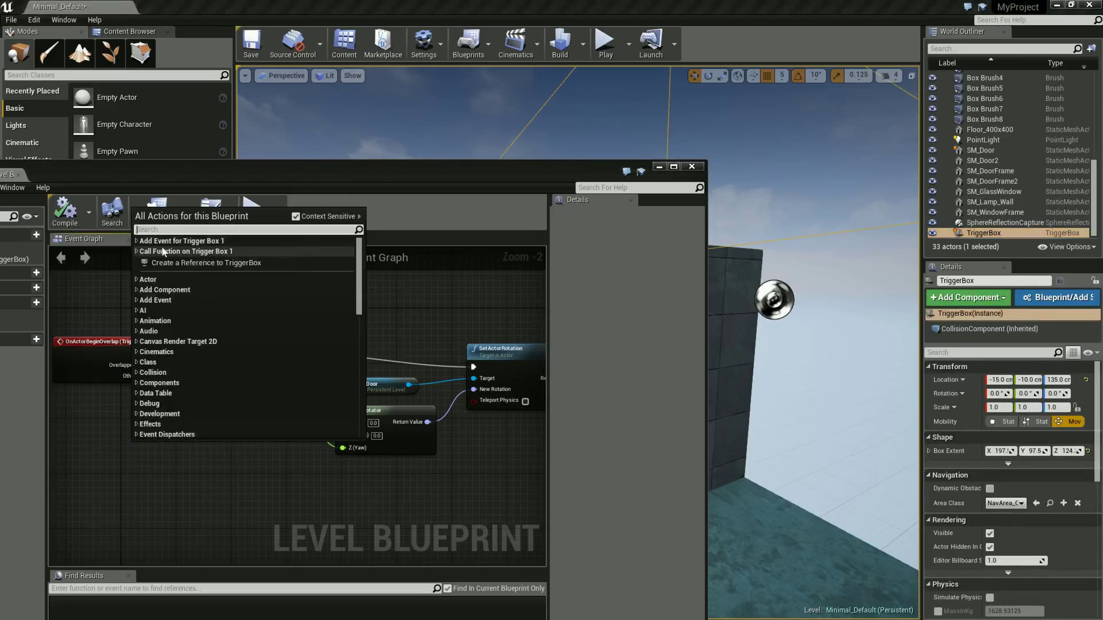
click(137, 242)
click(142, 252)
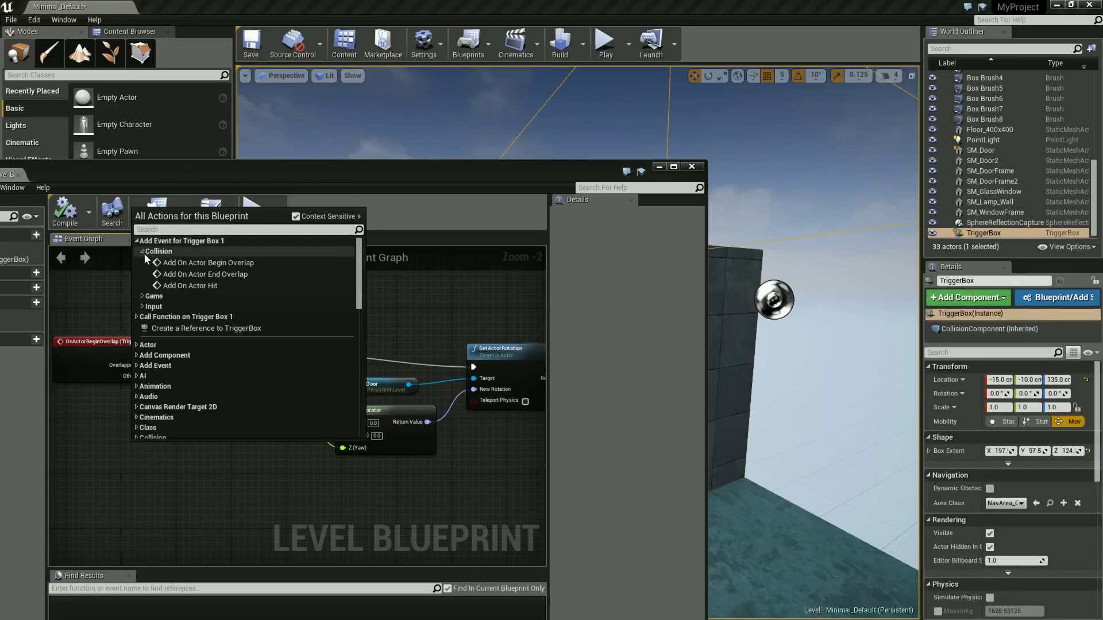
click(164, 274)
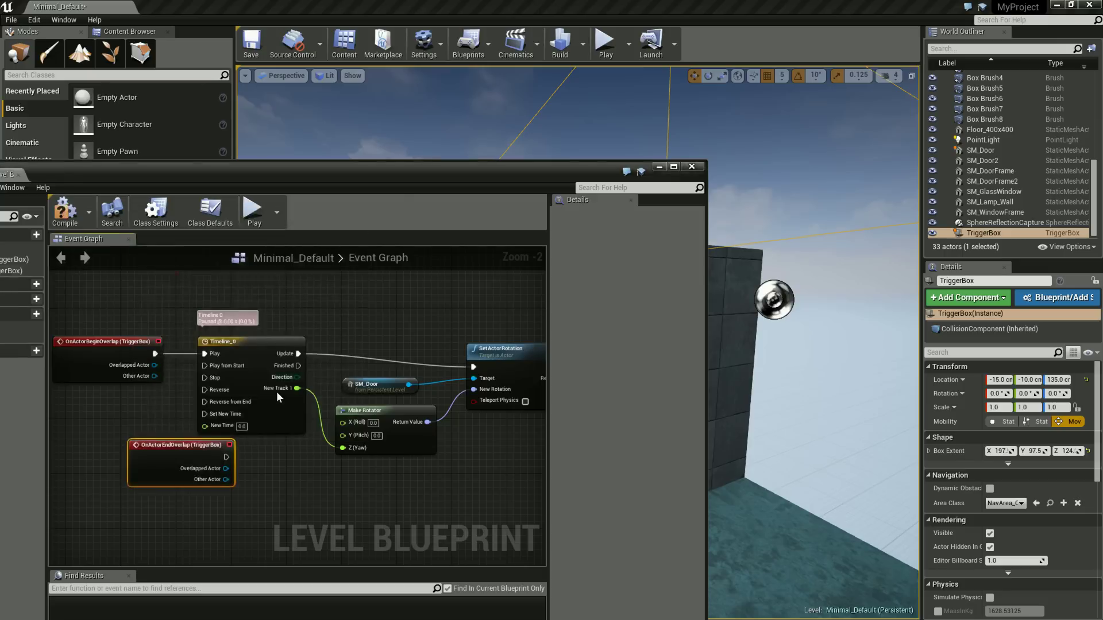
drag(182, 450, 113, 428)
Step: Wire the end-overlap event to Timeline_0's Reverse input and start playing the level
right_drag(196, 480, 234, 466)
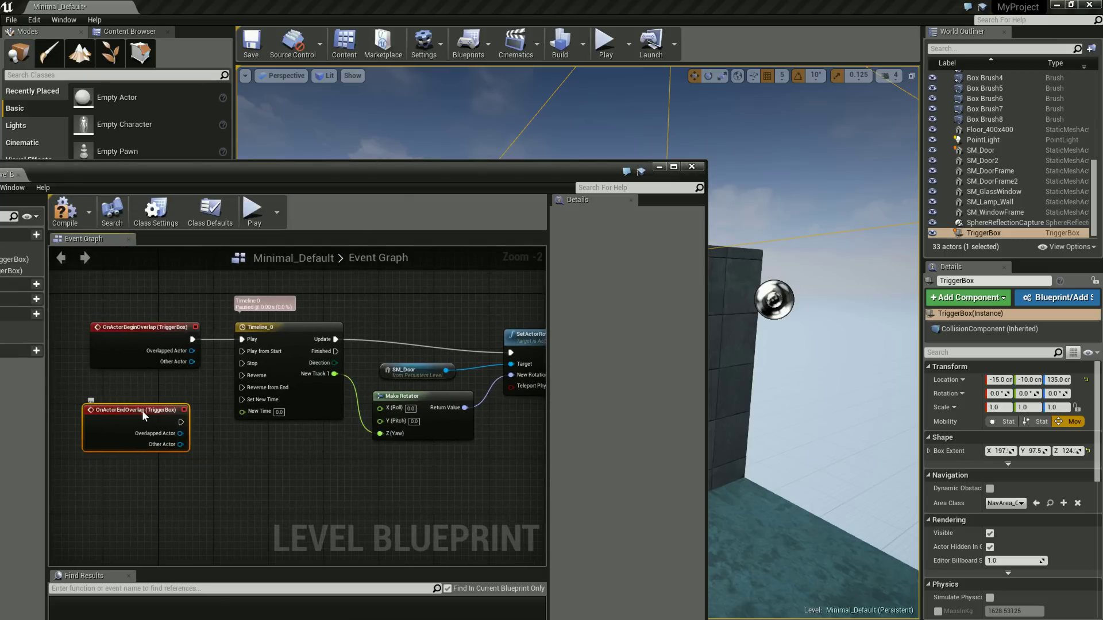
drag(180, 423, 242, 375)
drag(381, 174, 381, 238)
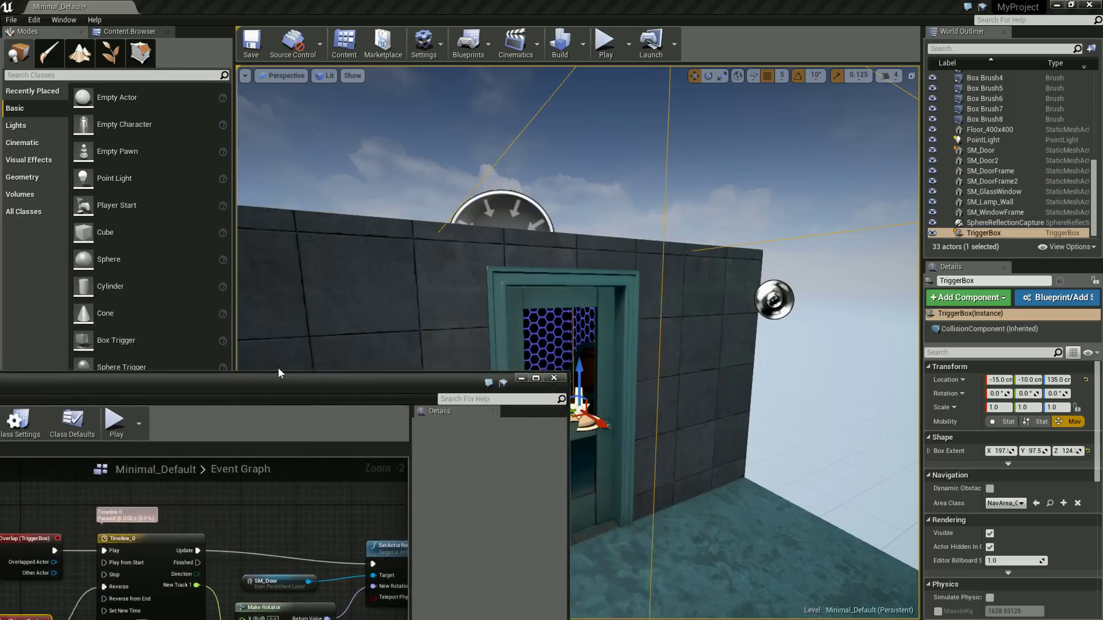
drag(404, 241, 262, 411)
click(605, 43)
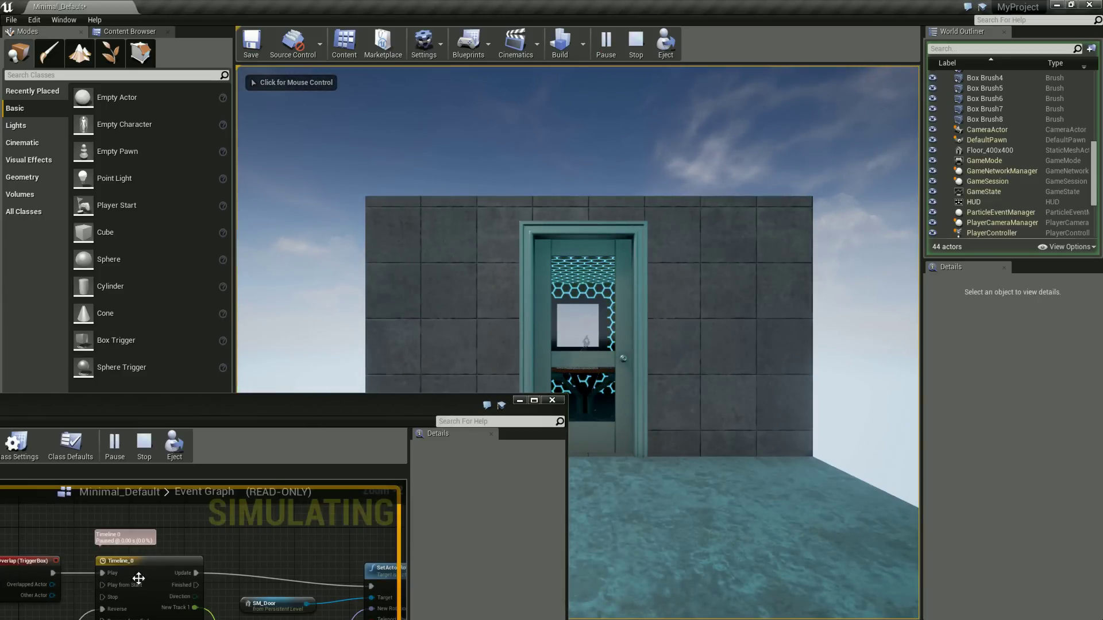
Step: Walk repeatedly into and out of the trigger box, watching SM_Door open on approach and close on retreat
click(731, 432)
key(w)
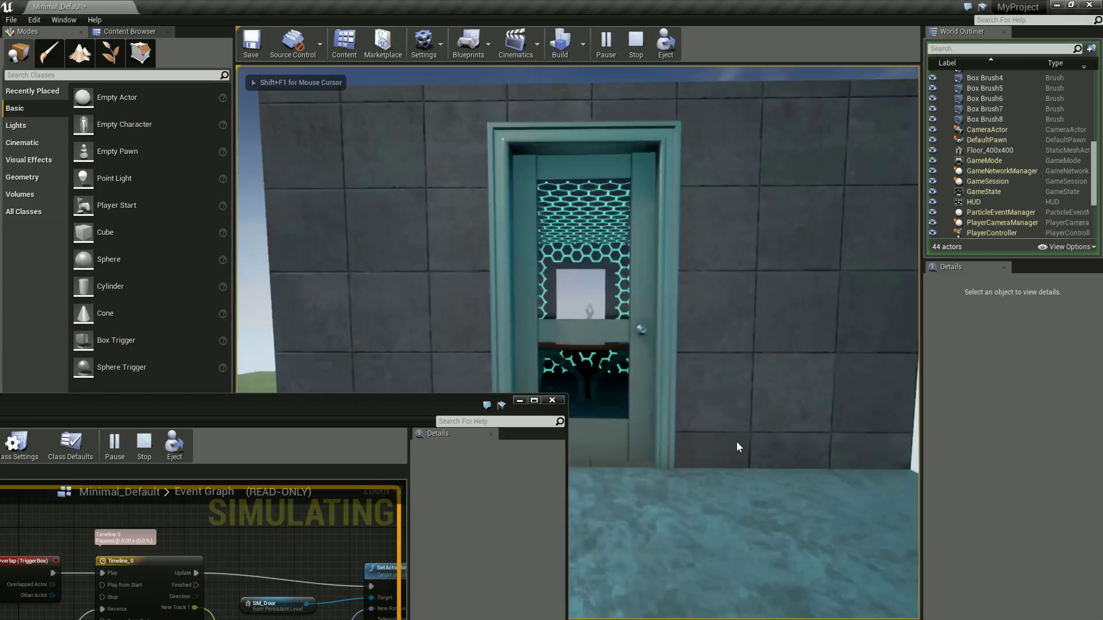
key(w)
key(s)
key(s)
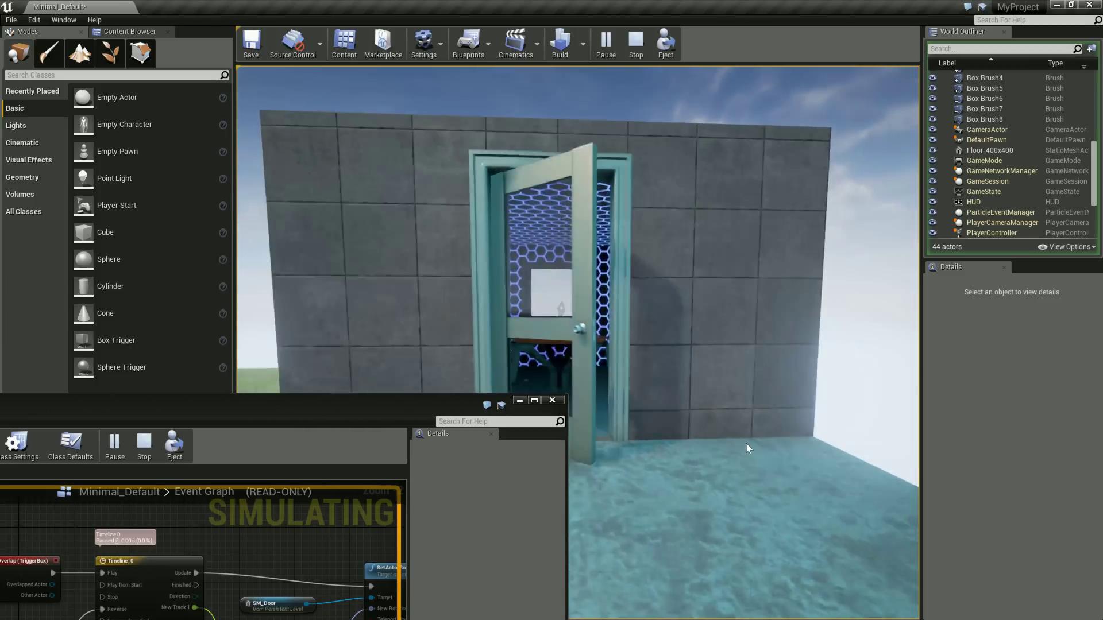
key(w)
key(s)
key(s)
key(w)
key(s)
key(w)
key(s)
key(w)
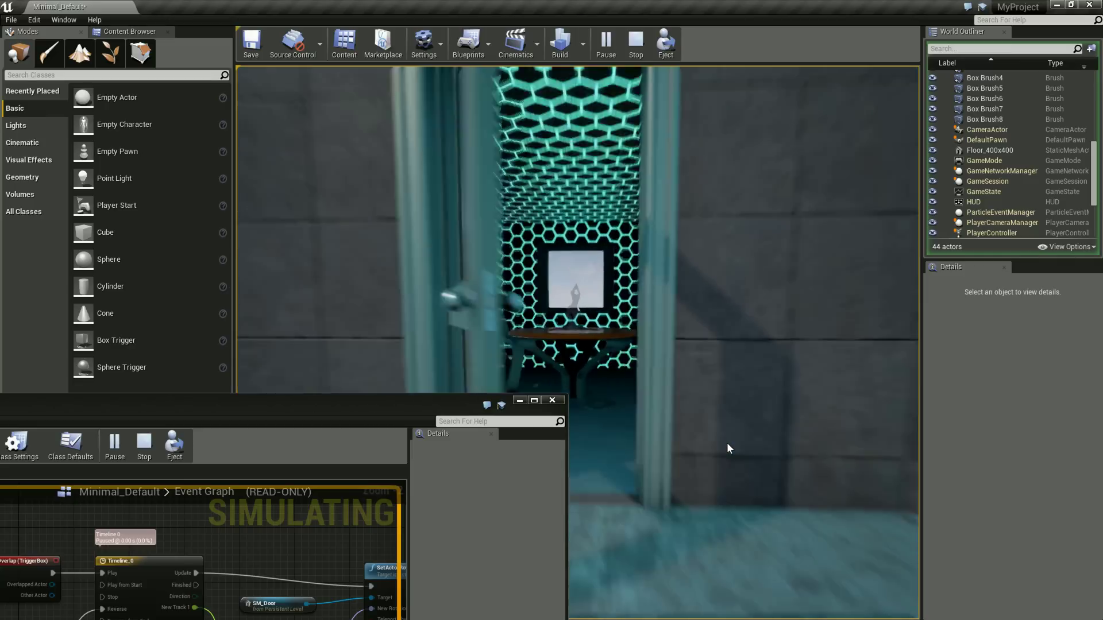
key(s)
key(w)
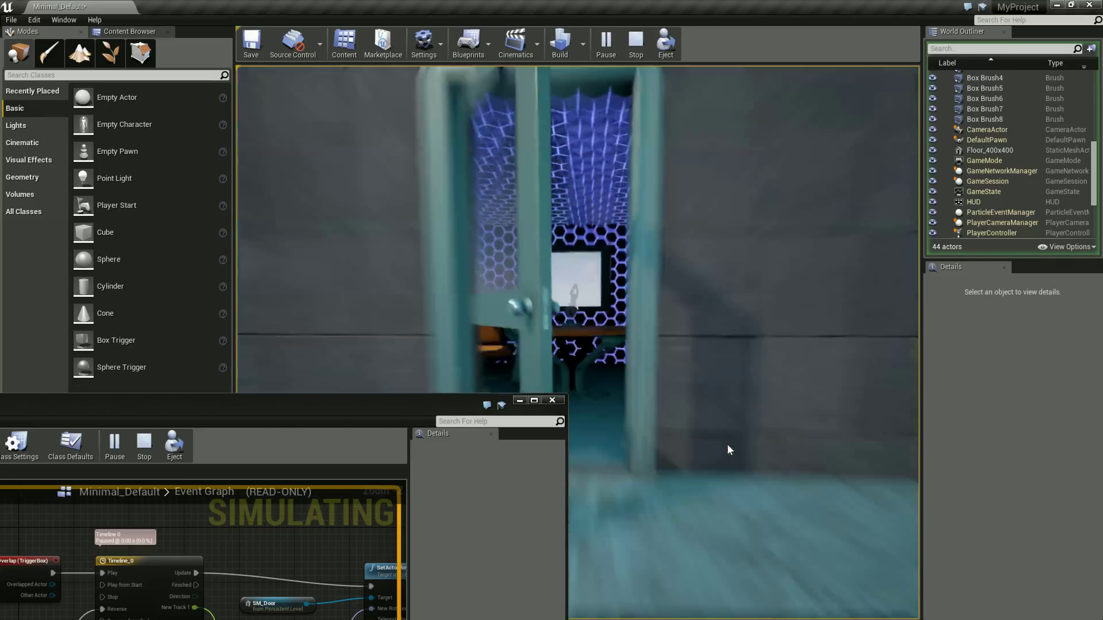
key(s)
key(w)
key(s)
key(w)
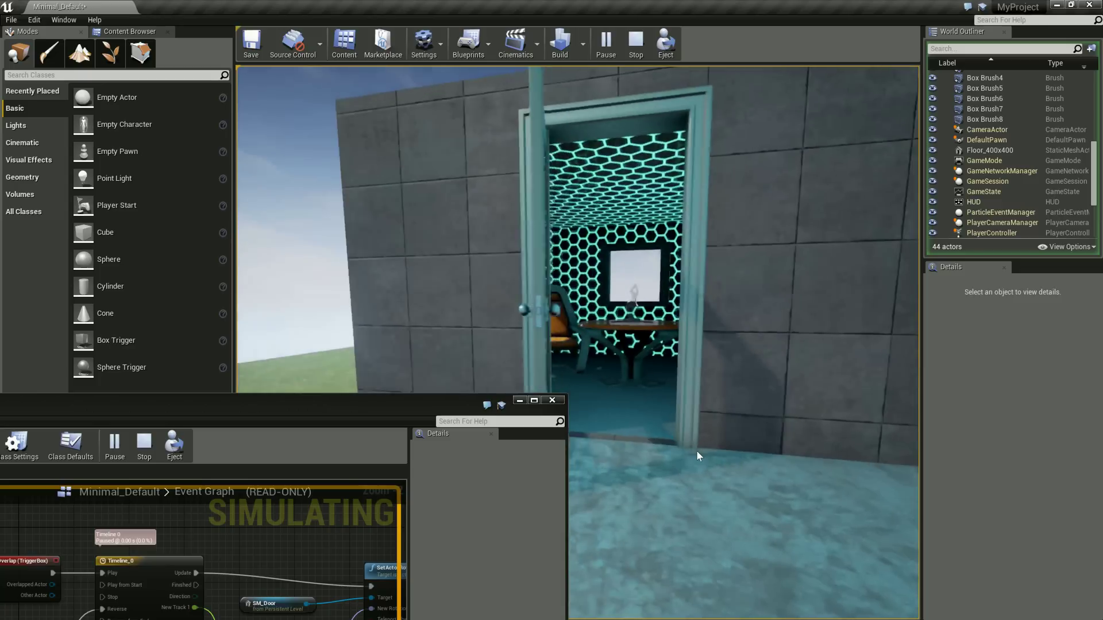
key(s)
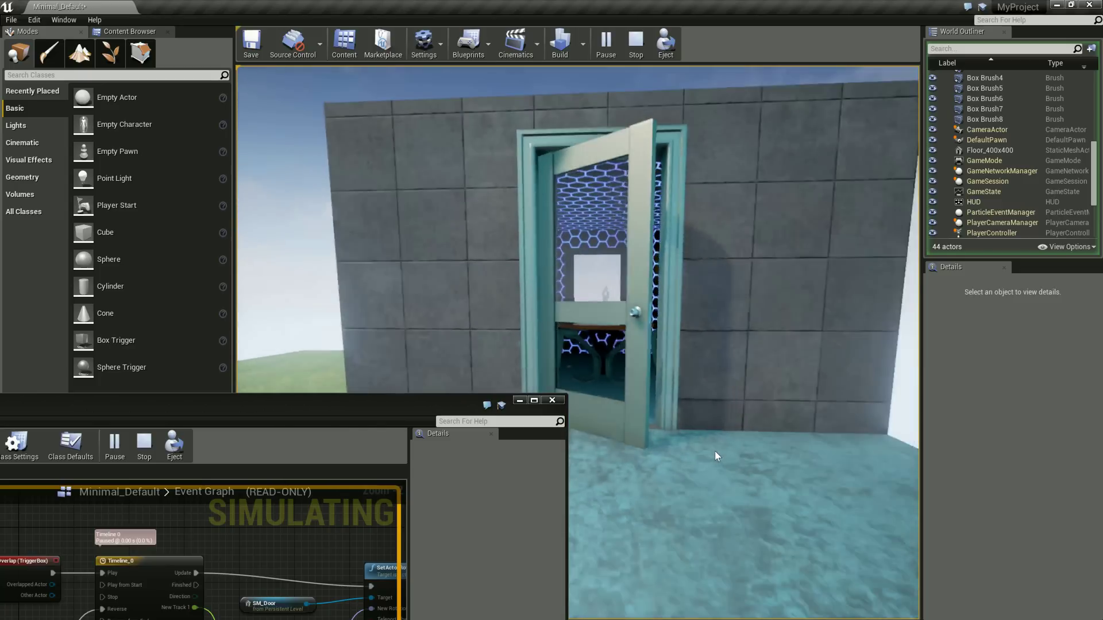
key(w)
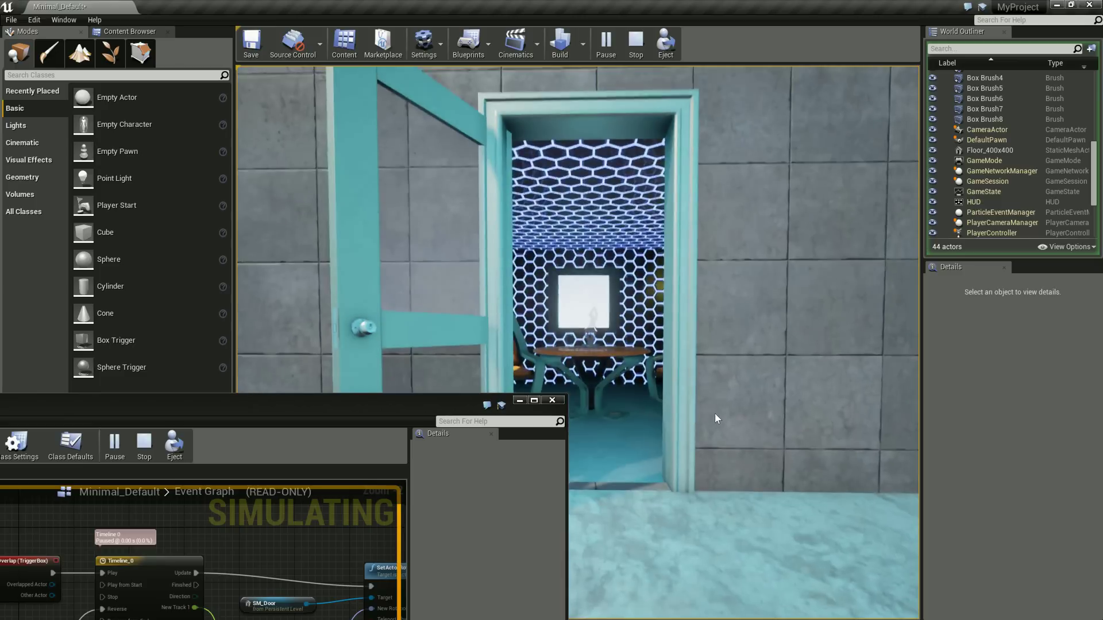
key(w)
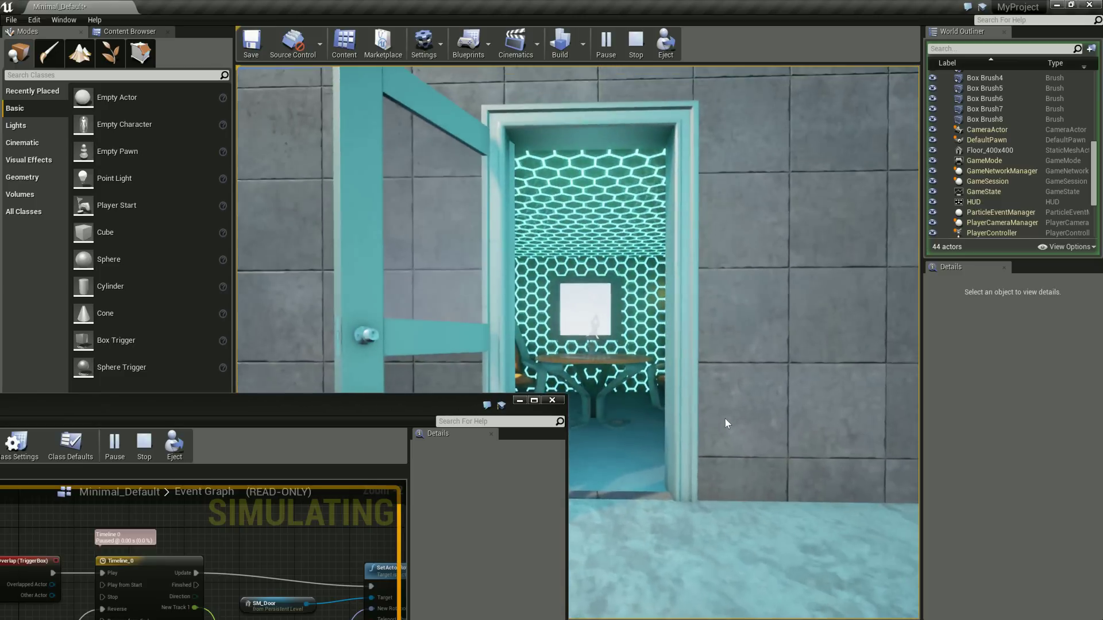